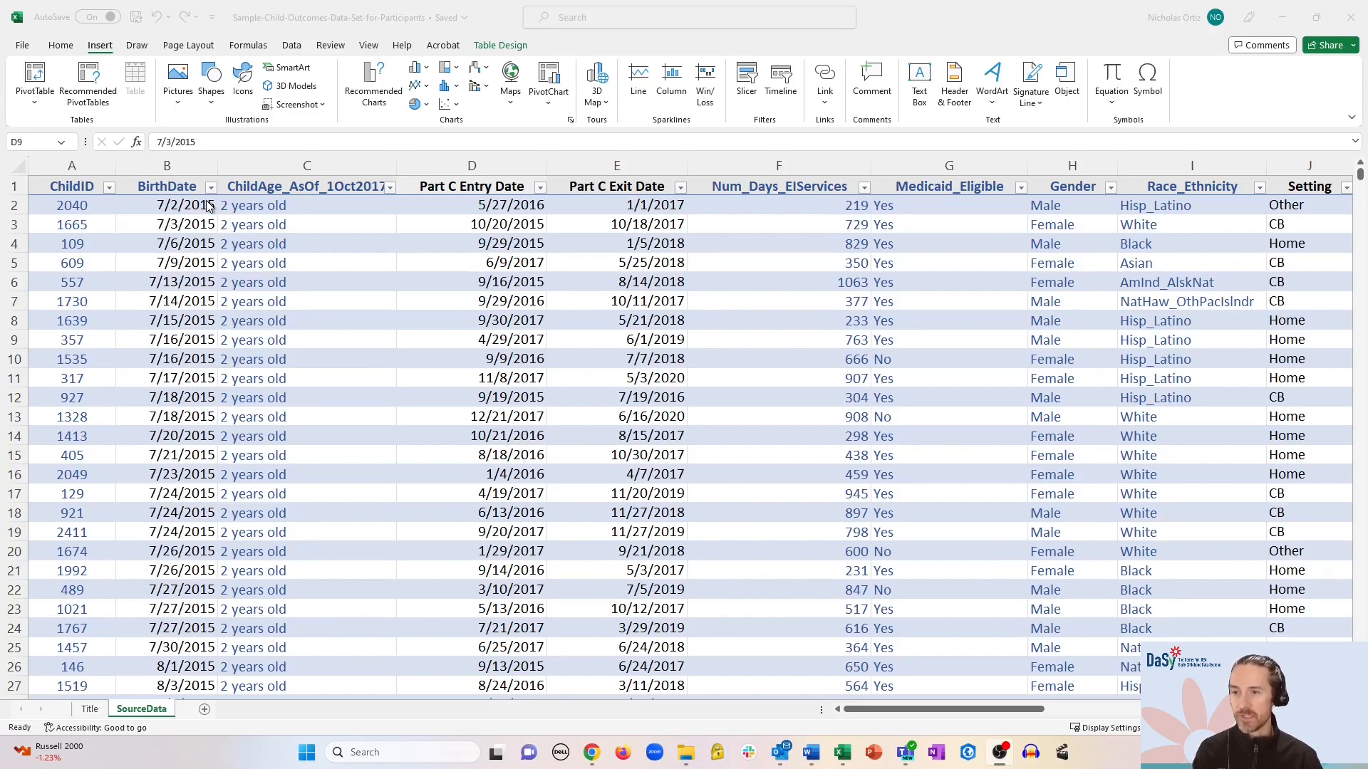
left_click(206, 204)
left_click(202, 205)
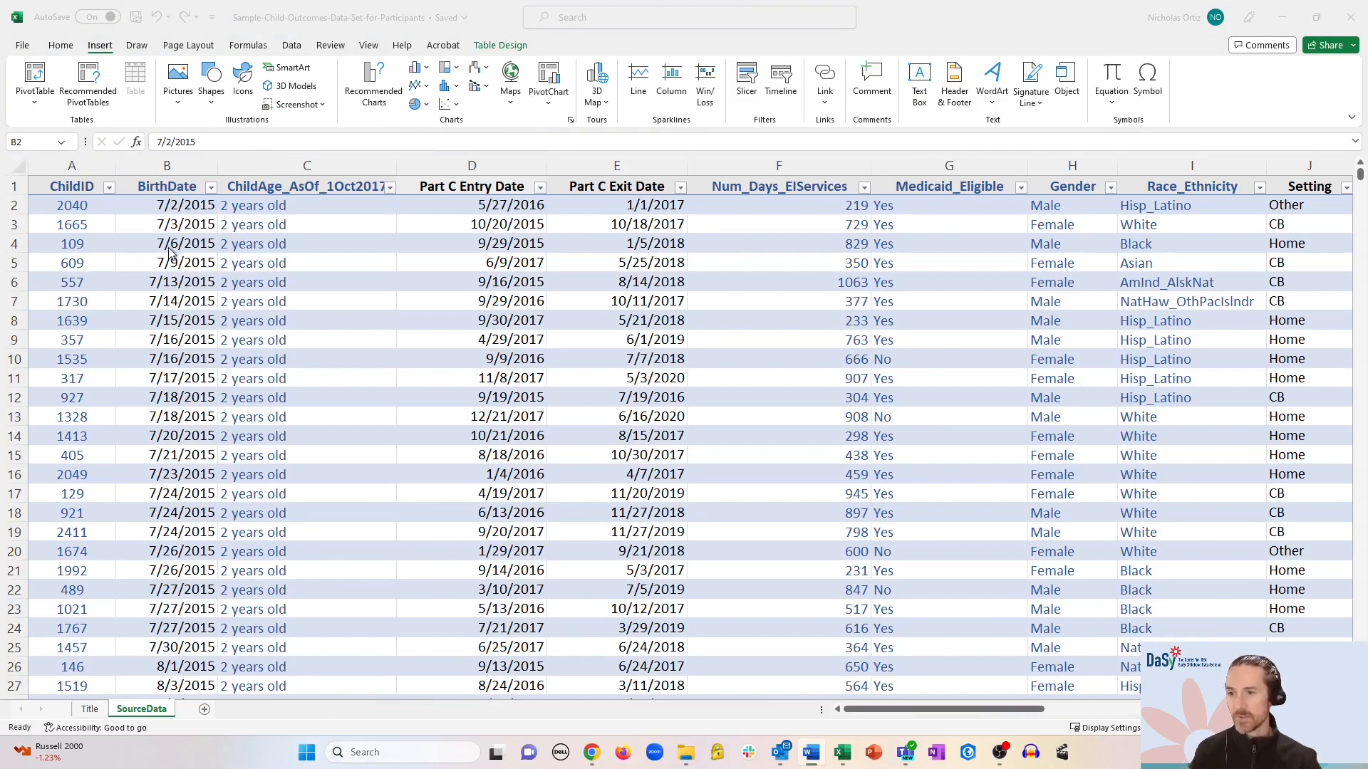
left_click(181, 220)
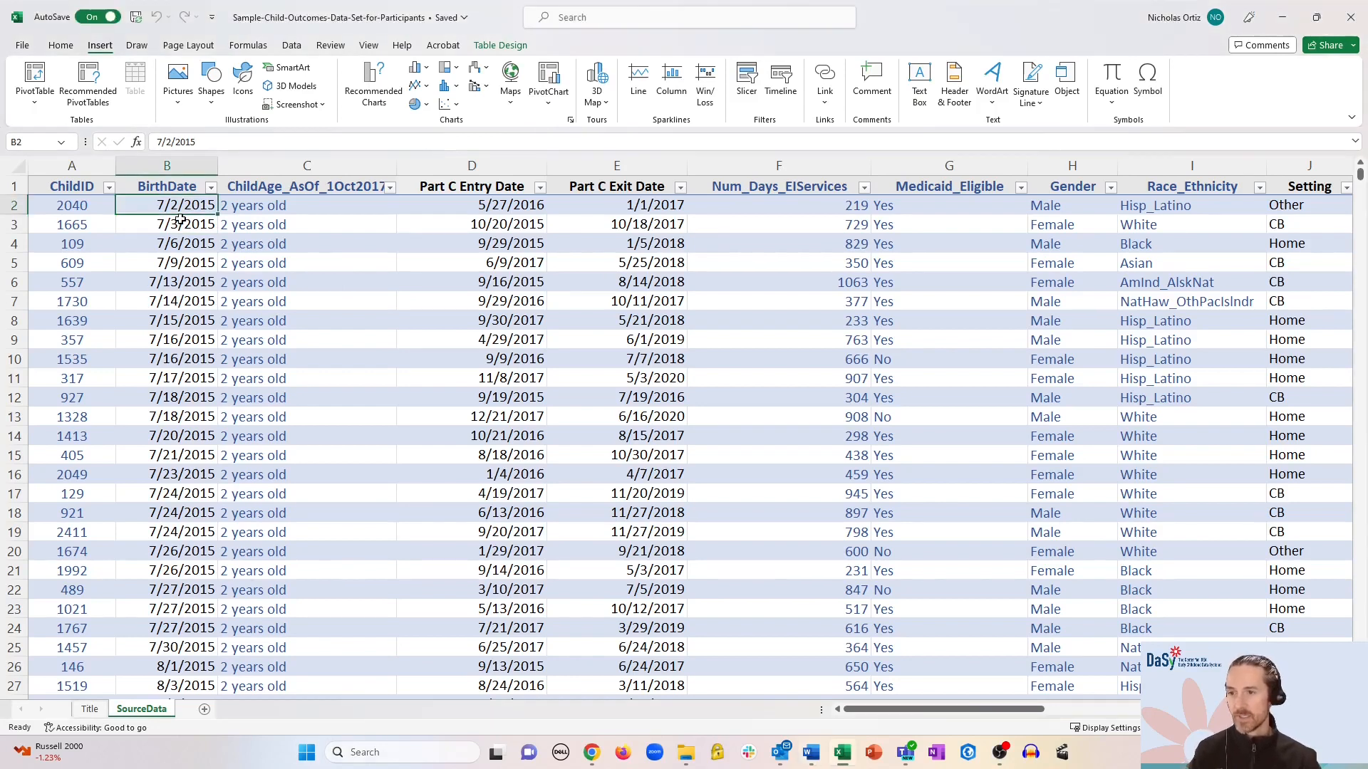
left_click(60, 48)
left_click(105, 46)
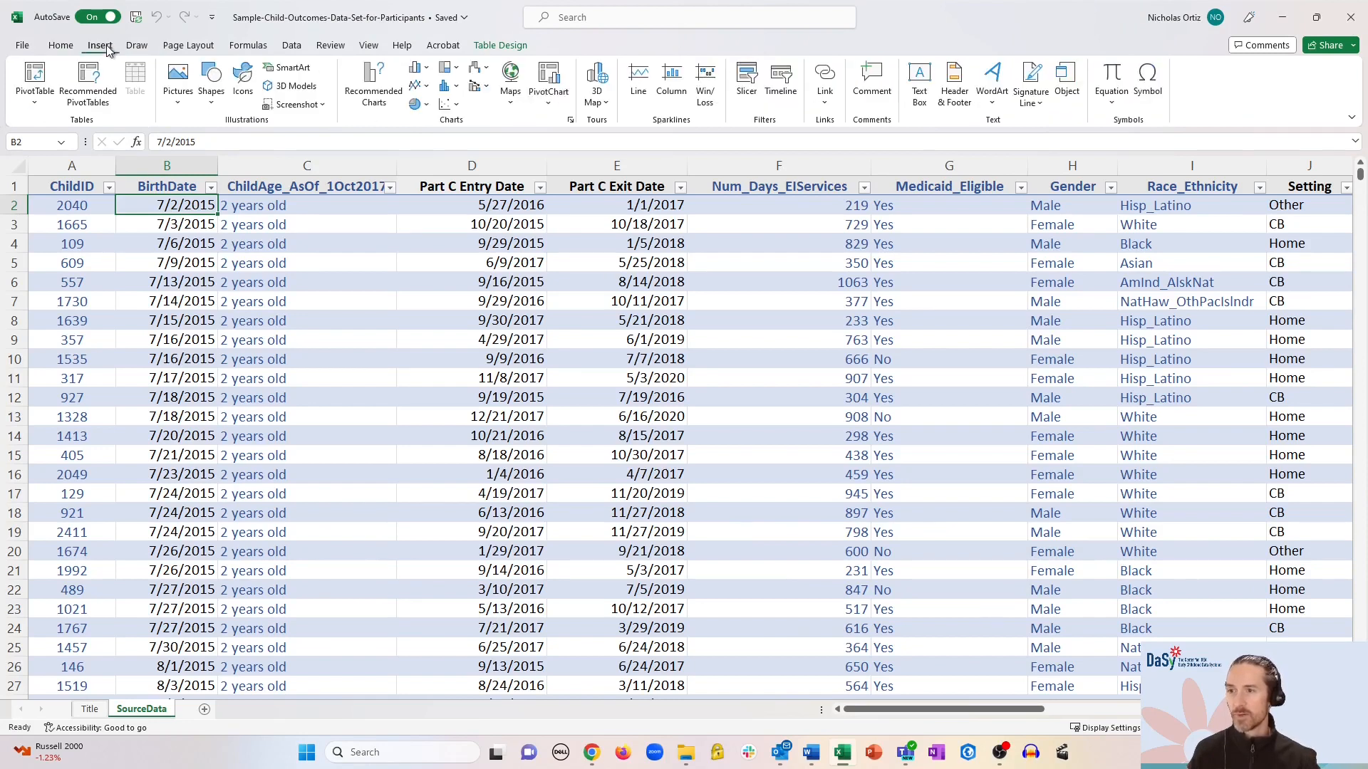
left_click(35, 77)
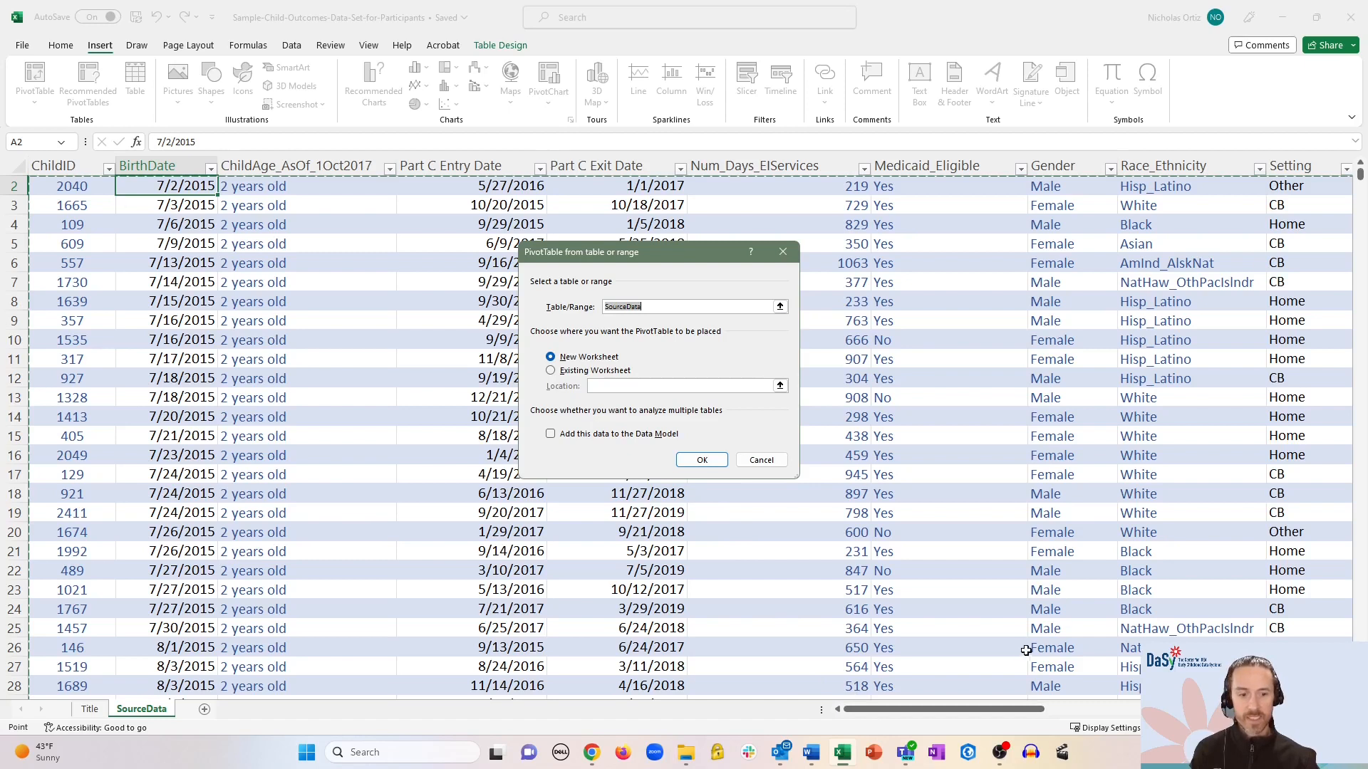
left_click_drag(999, 711, 1001, 711)
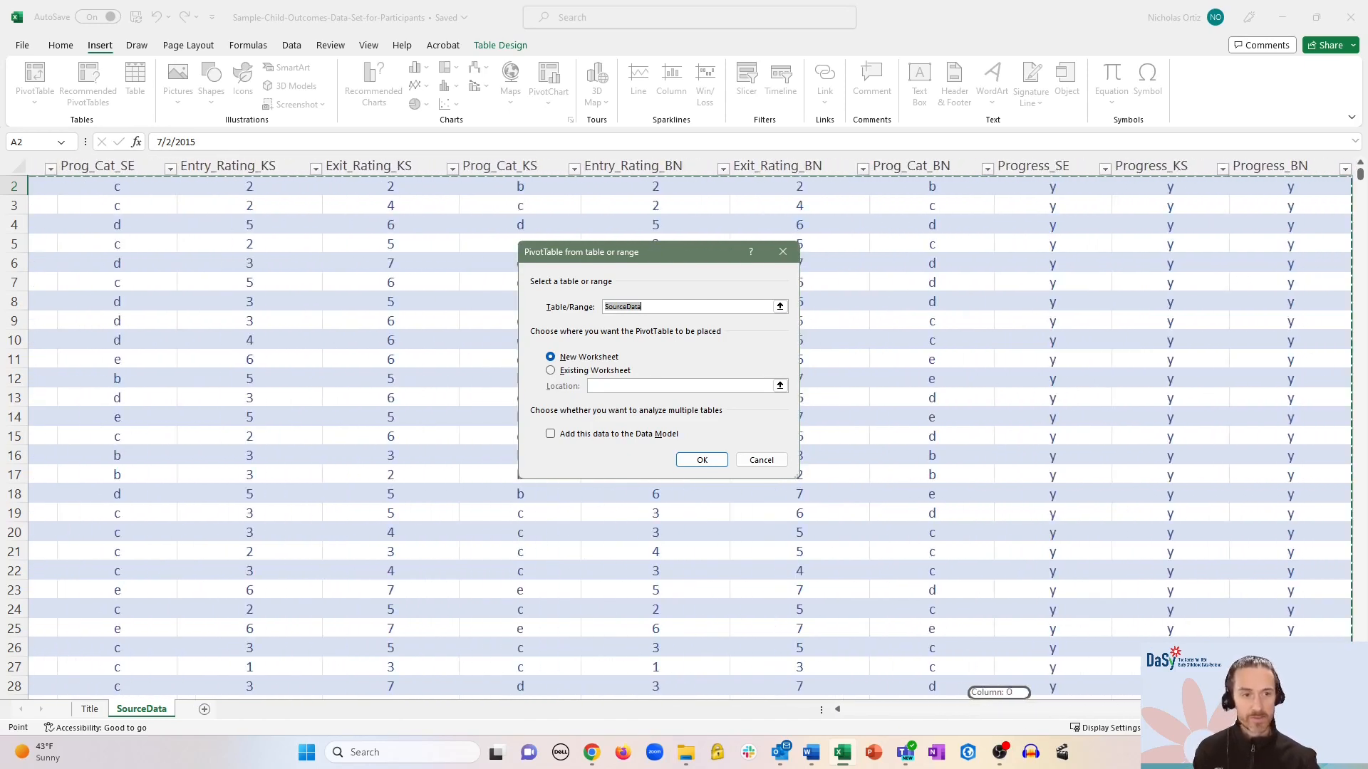
left_click_drag(1001, 711, 919, 711)
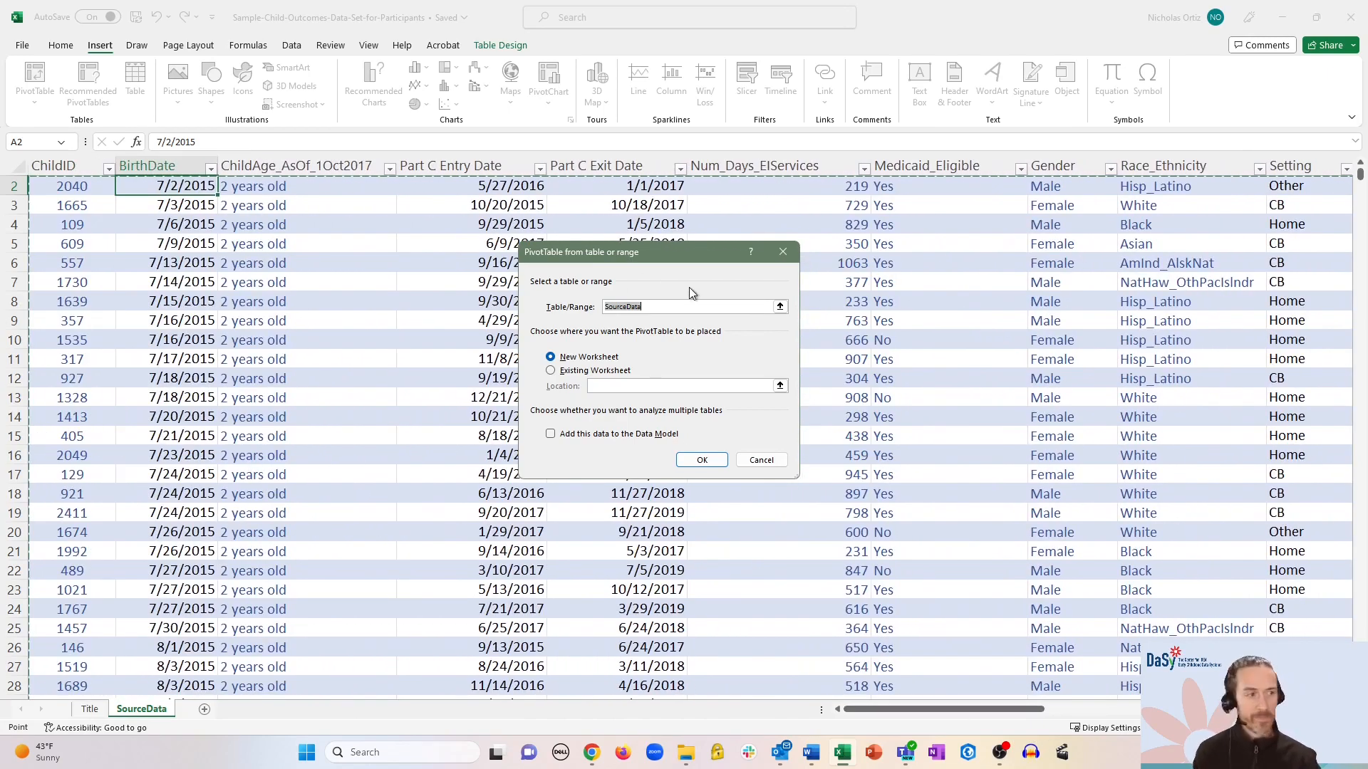
left_click(665, 255)
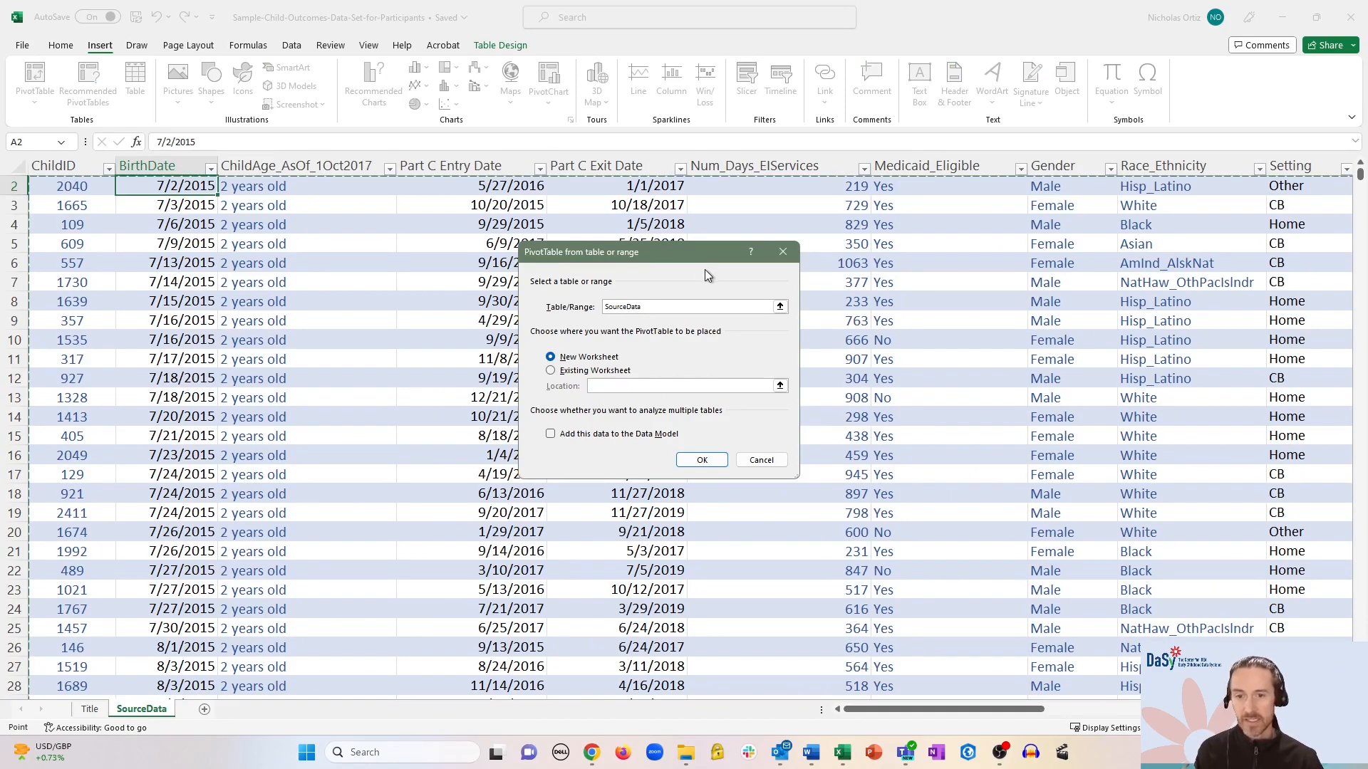
left_click_drag(658, 308, 602, 308)
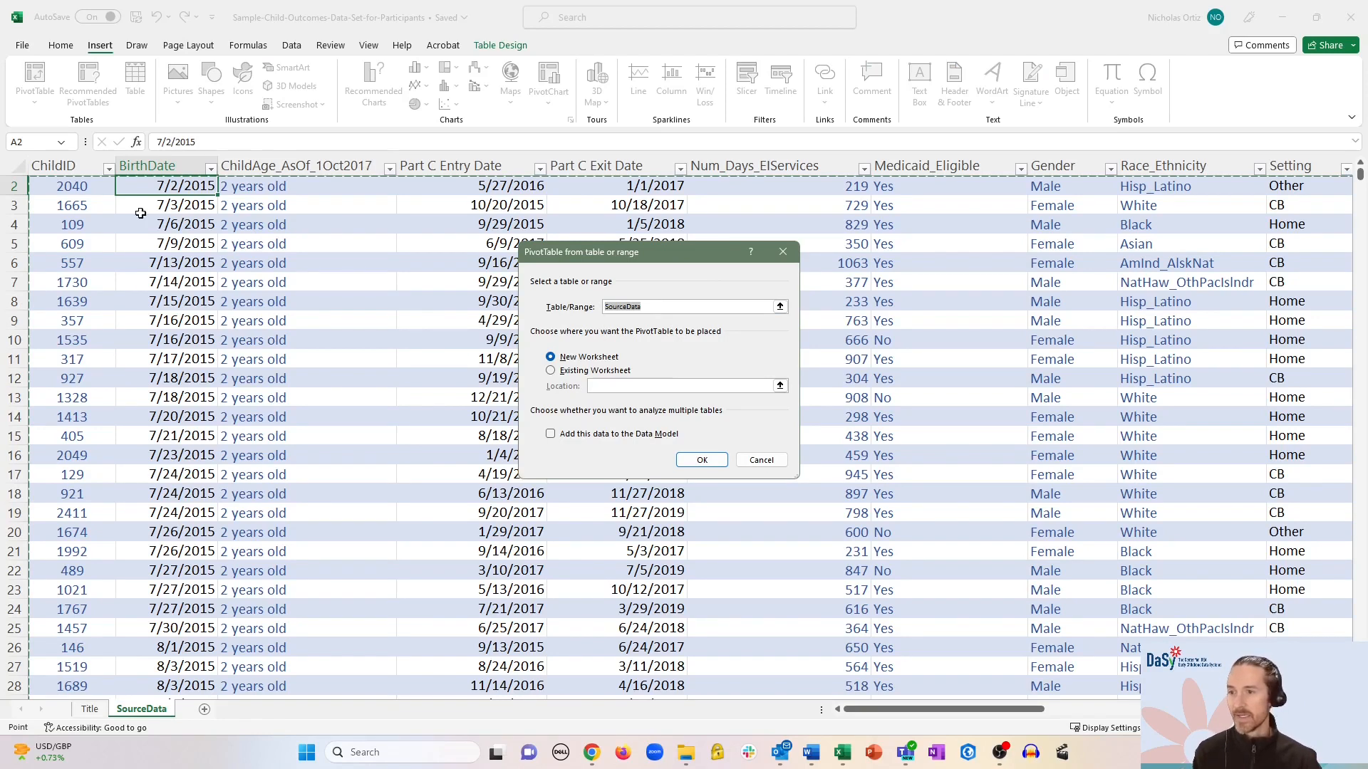
left_click_drag(64, 183, 911, 647)
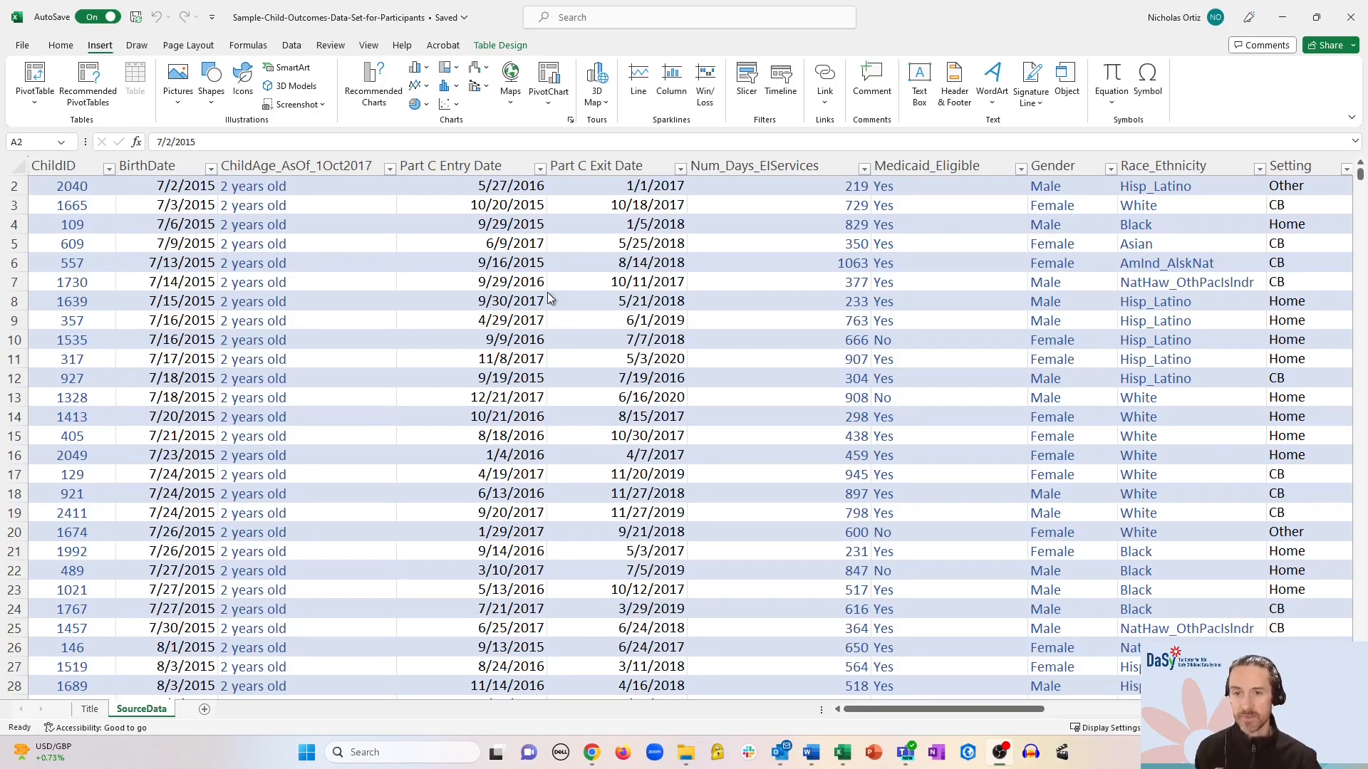
Insert a PivotTable based on the SourceData table, placed on a new worksheet
left_click(166, 206)
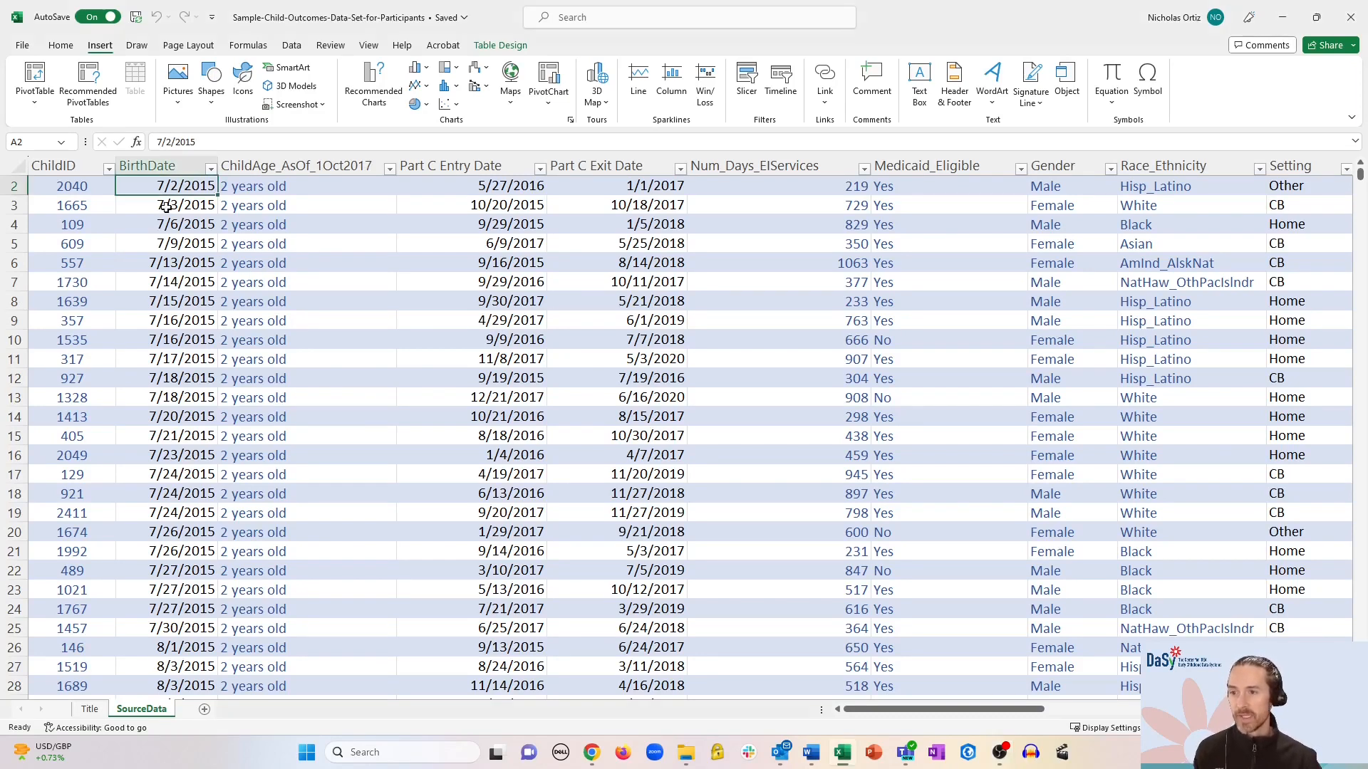
left_click(37, 75)
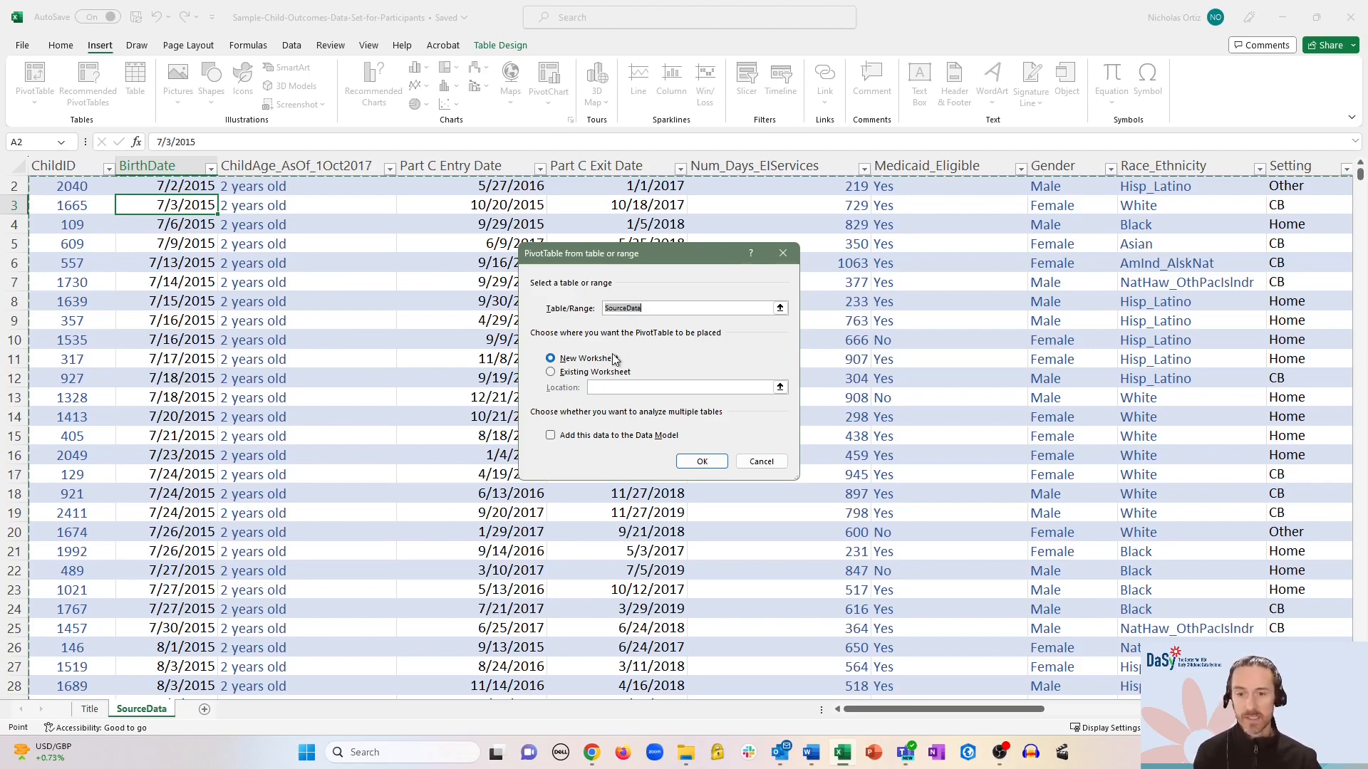
key("alt+Tab")
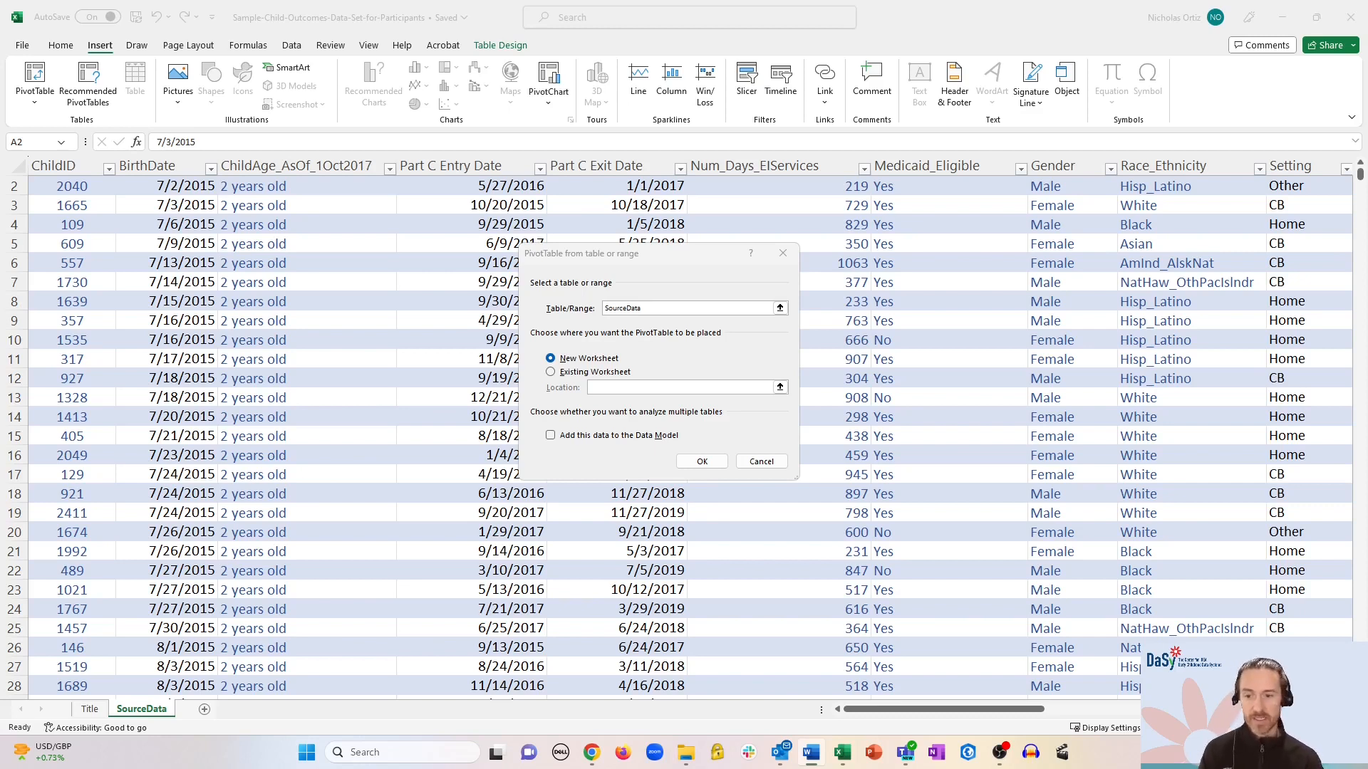
left_click(604, 373)
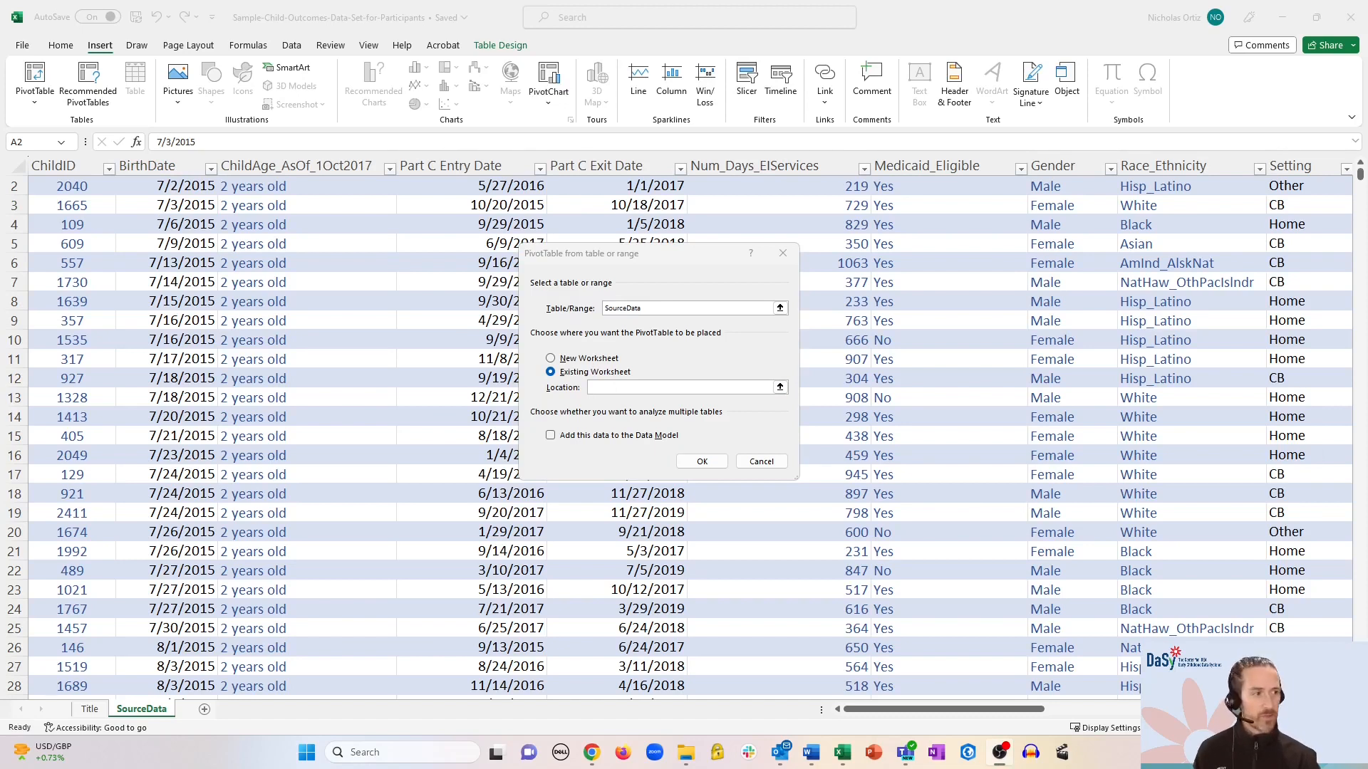
left_click(562, 360)
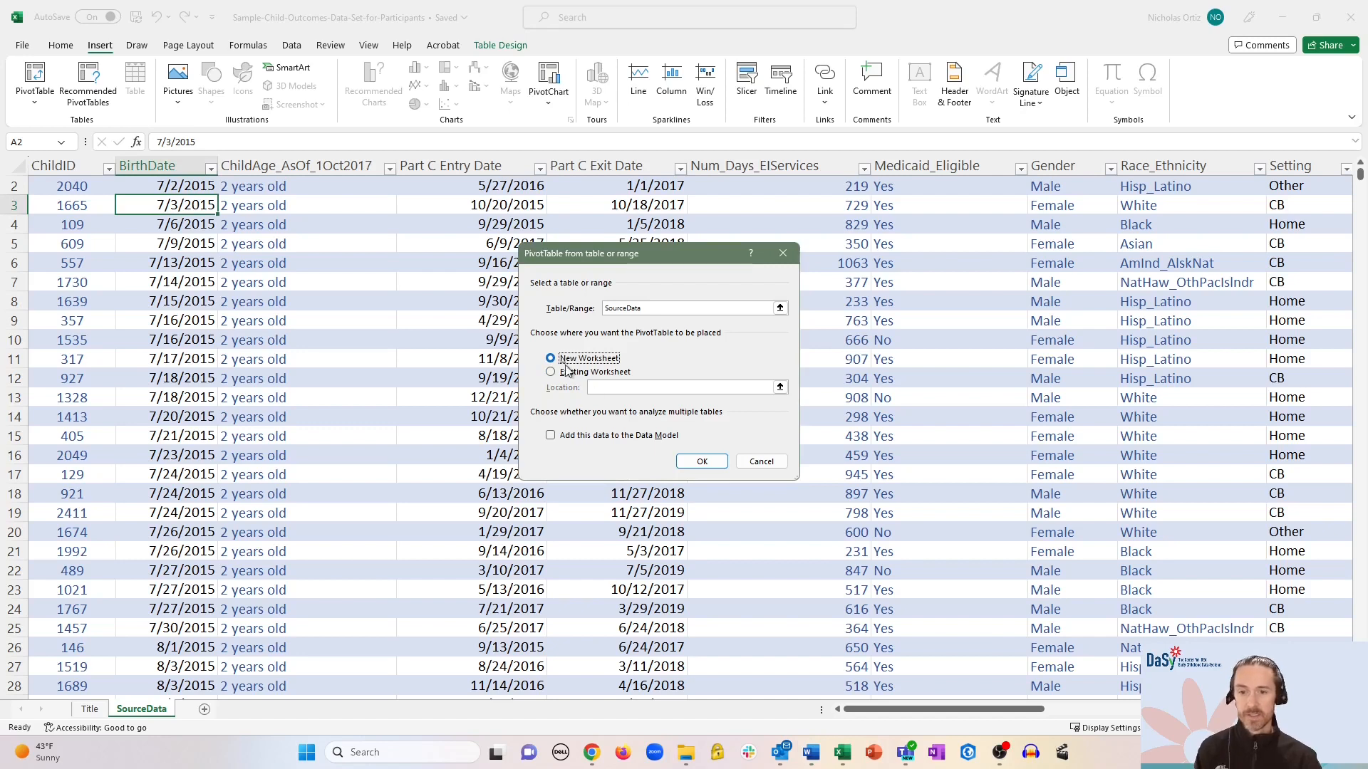
left_click(696, 461)
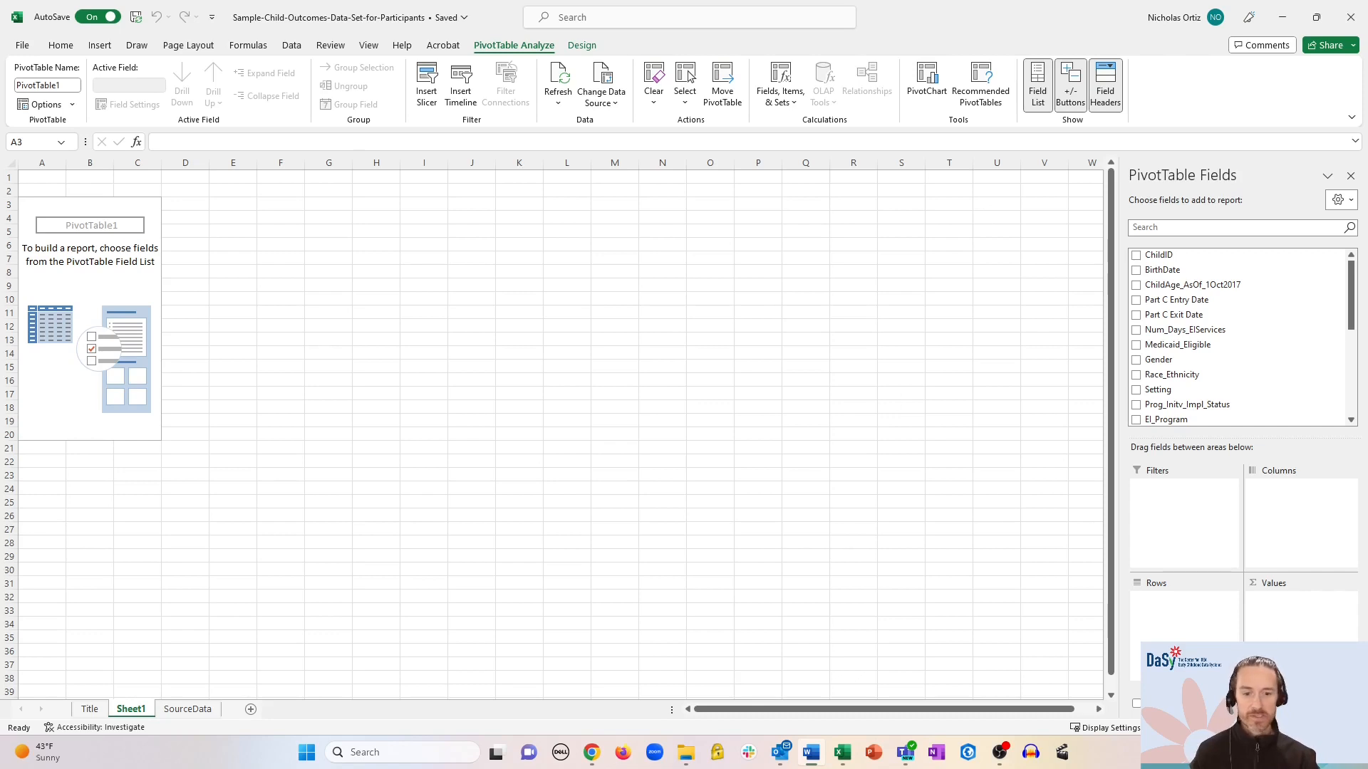
left_click(1324, 728)
left_click(1323, 728)
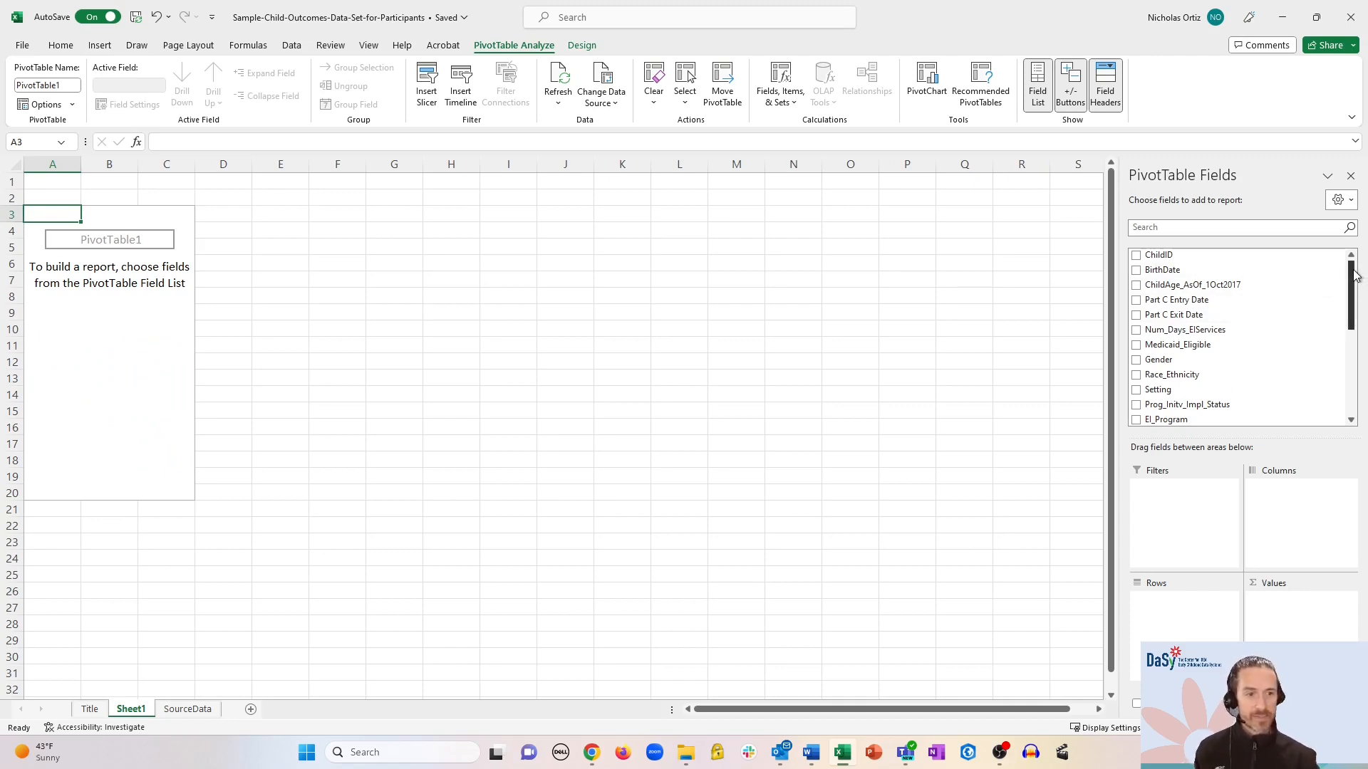
left_click_drag(1355, 276, 1363, 250)
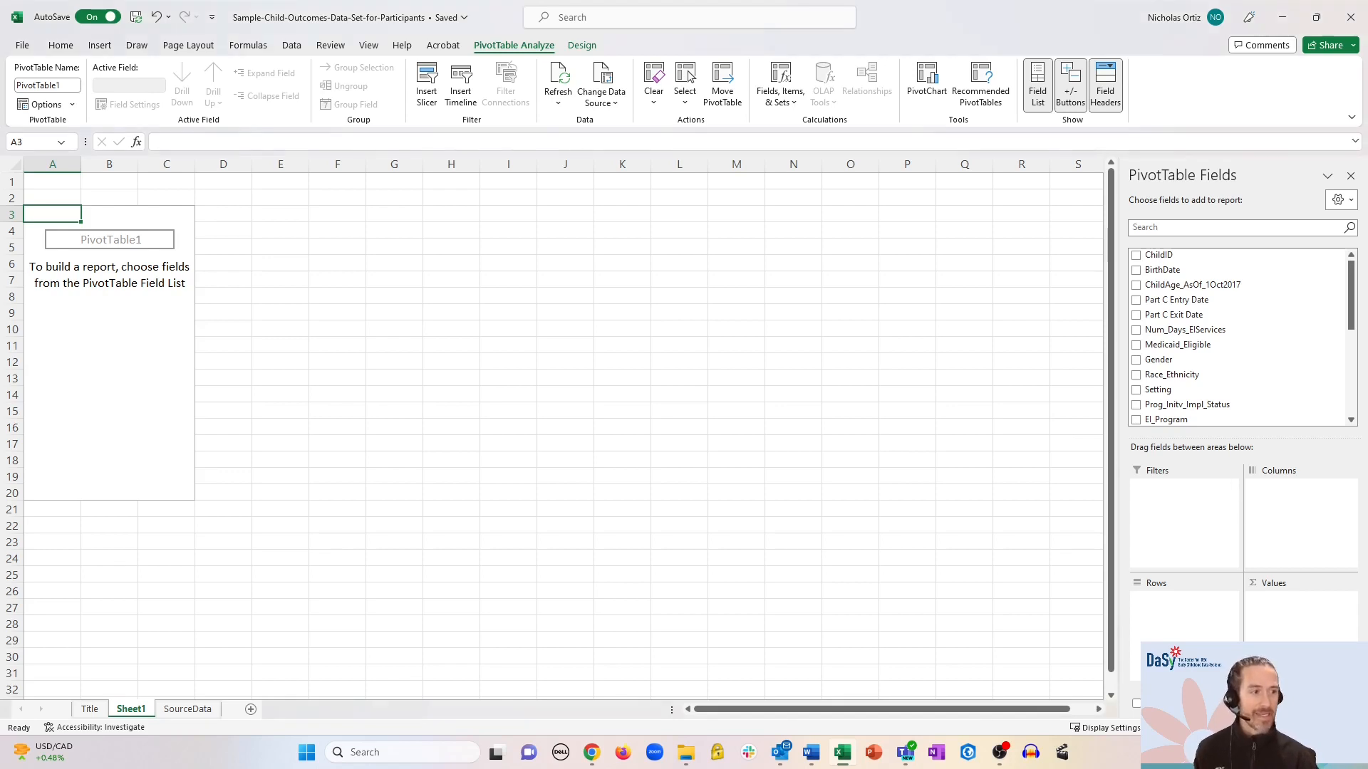
Rename the PivotTable's worksheet as SettingByAge
right_click(148, 715)
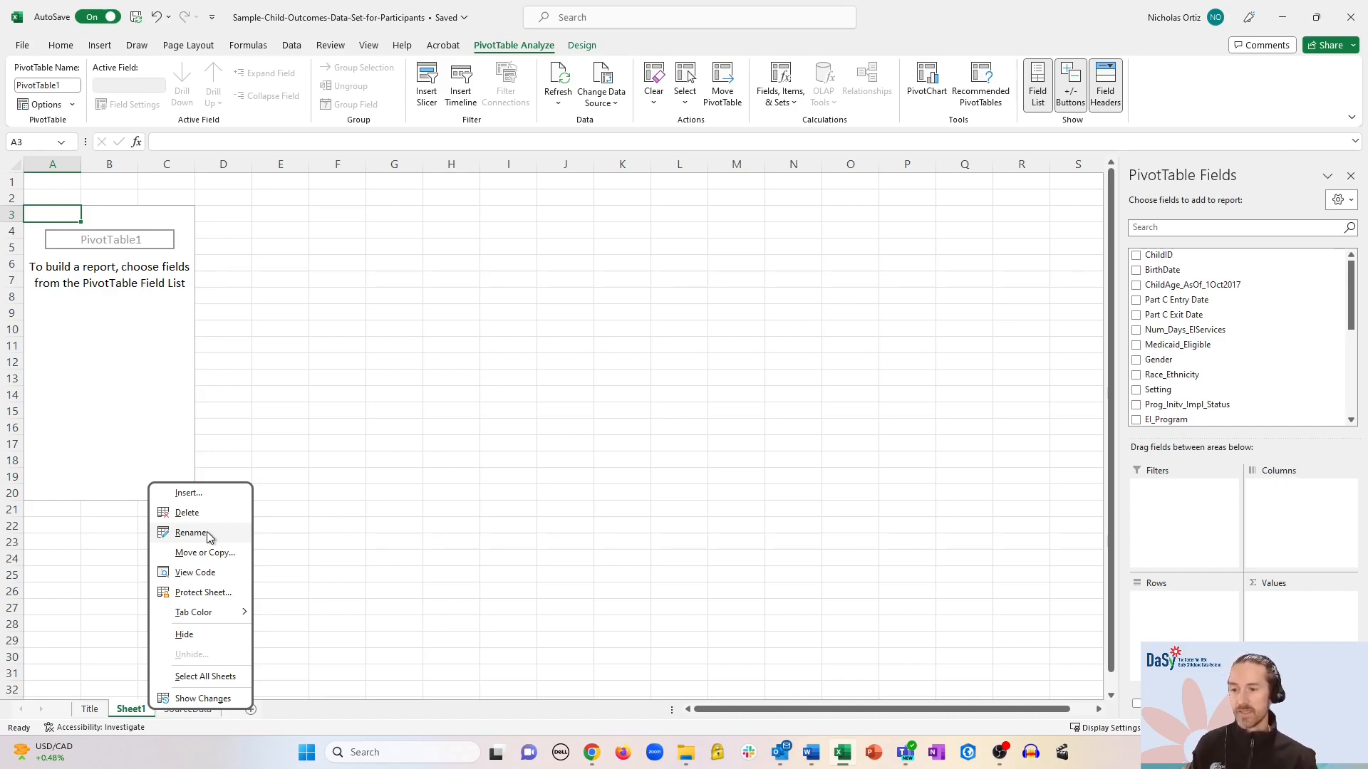
left_click(207, 534)
type("SettingByAge")
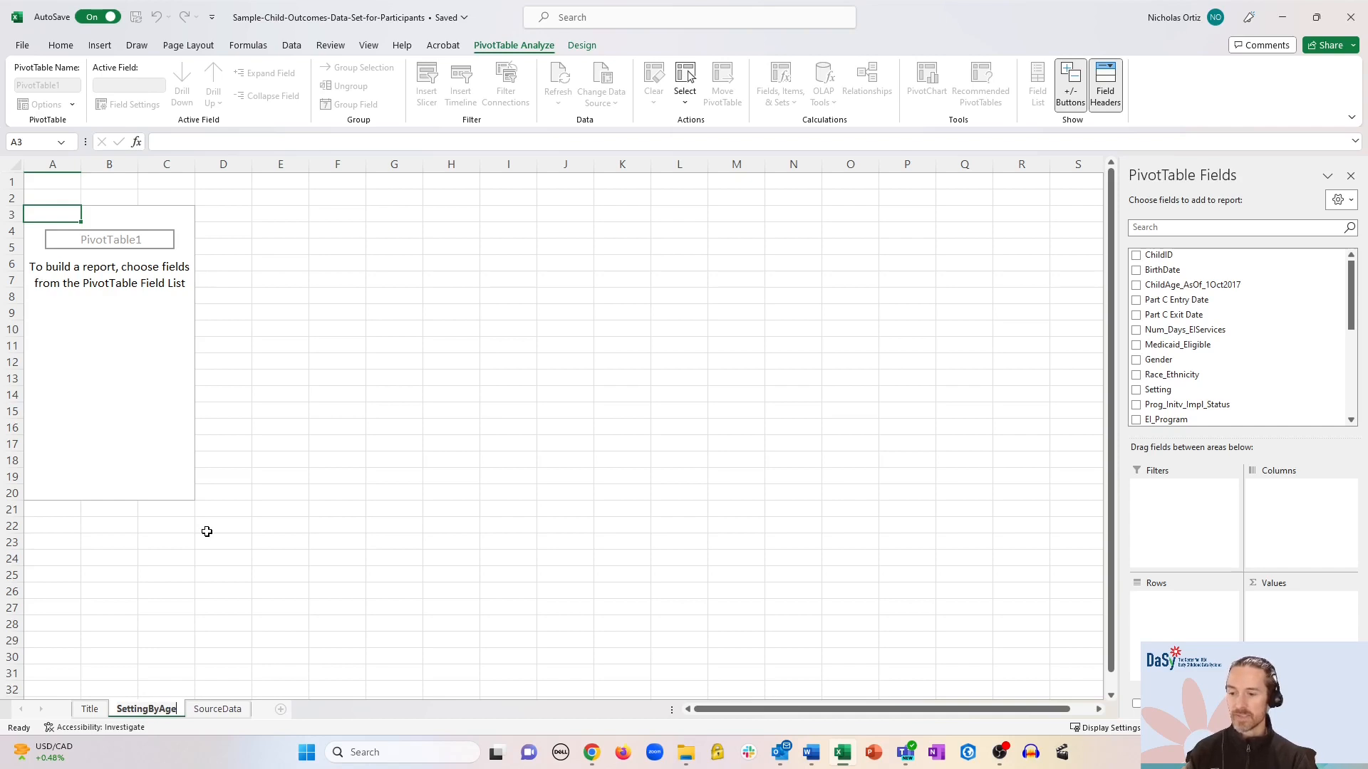
key("Return")
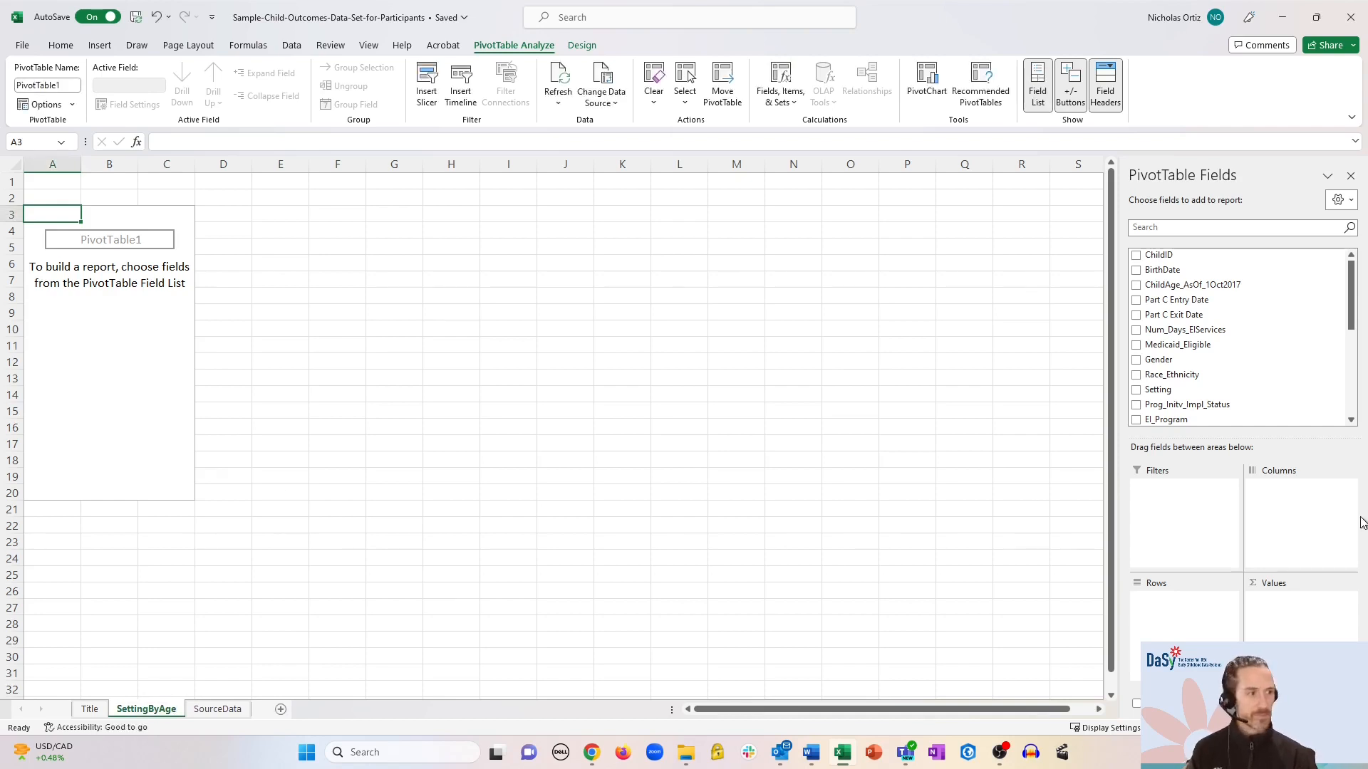
Lay out the PivotTable with Setting as columns, ChildAge_AsOf_1Oct2017 as rows and Race_Ethnicity as the report filter
key("alt+Tab")
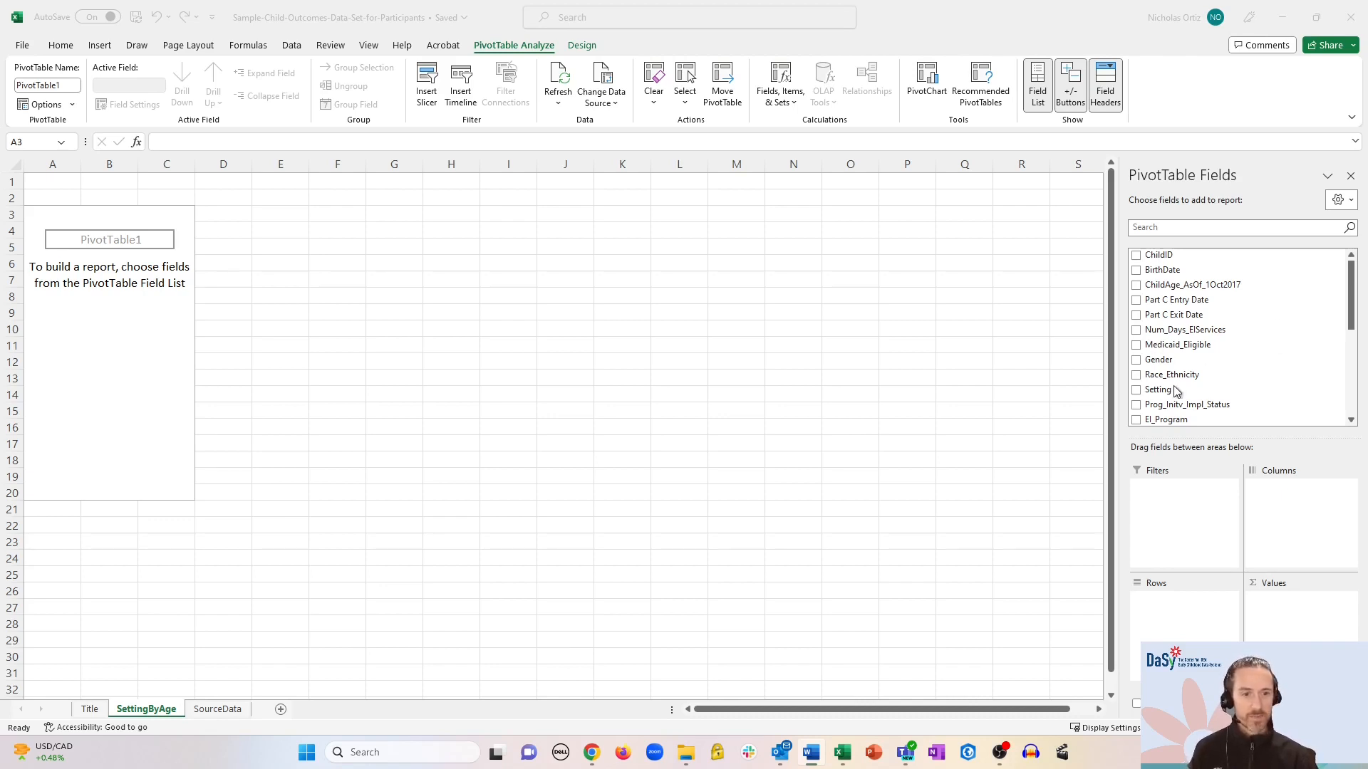
left_click(1161, 391)
left_click_drag(1163, 391, 1276, 507)
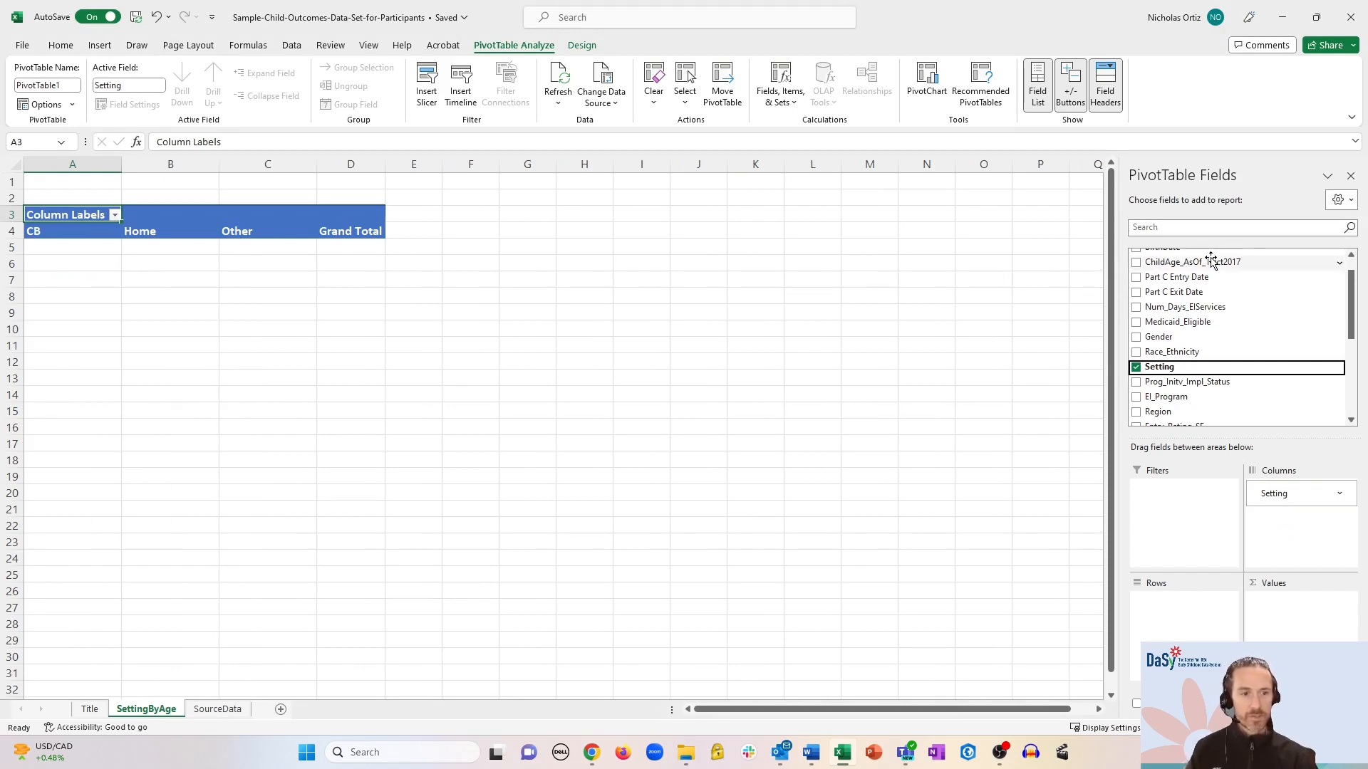
left_click_drag(1211, 261, 1173, 633)
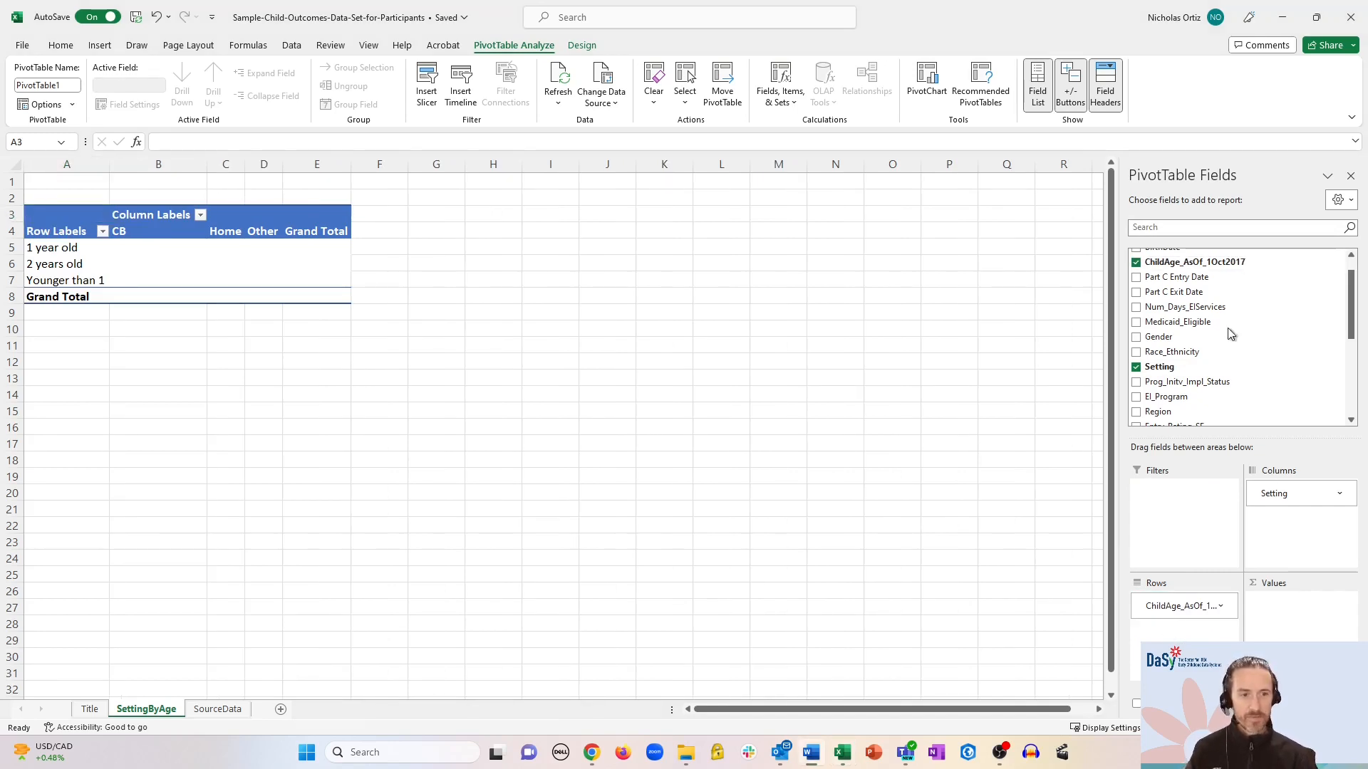
left_click_drag(1149, 359, 1187, 517)
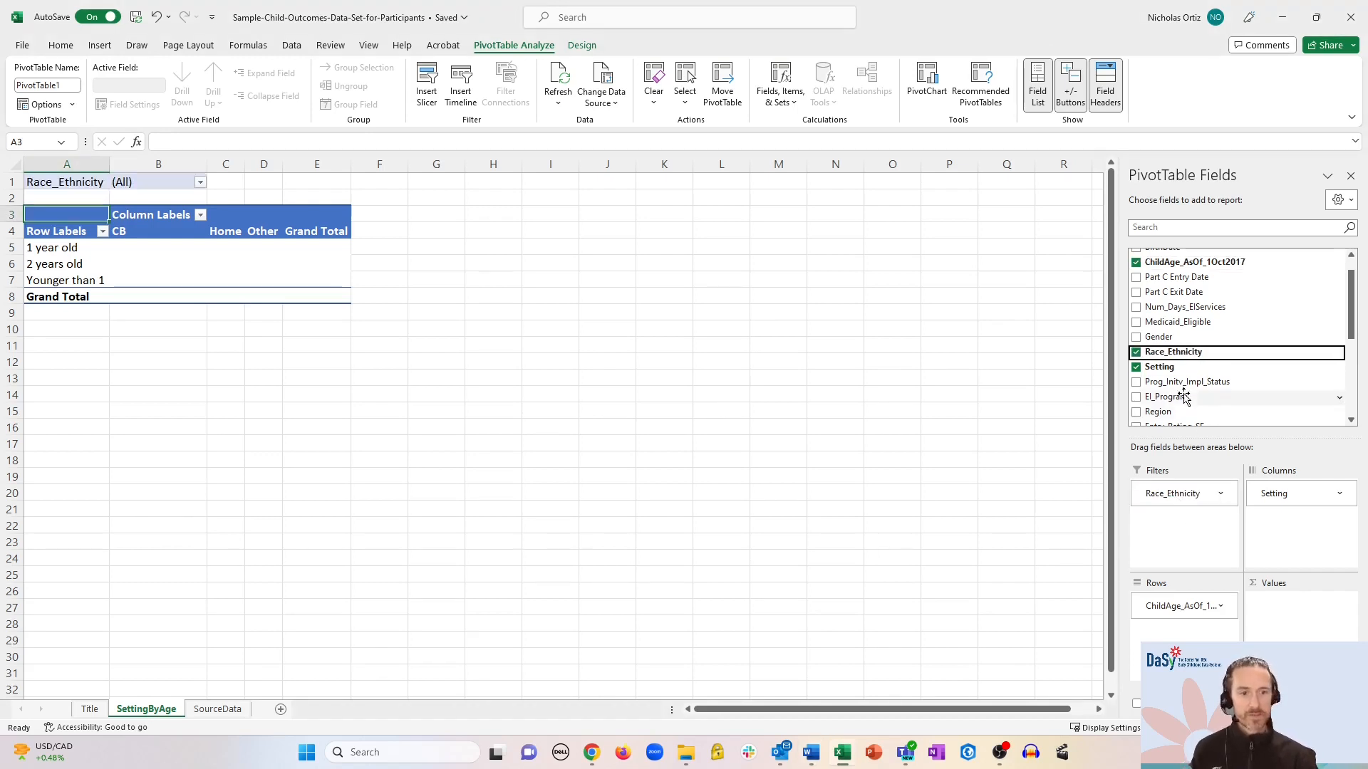
Fill the PivotTable's values with the count of Setting
mouse_move(1354, 313)
left_mouse_down()
mouse_move(1354, 328)
mouse_move(1354, 292)
left_mouse_up()
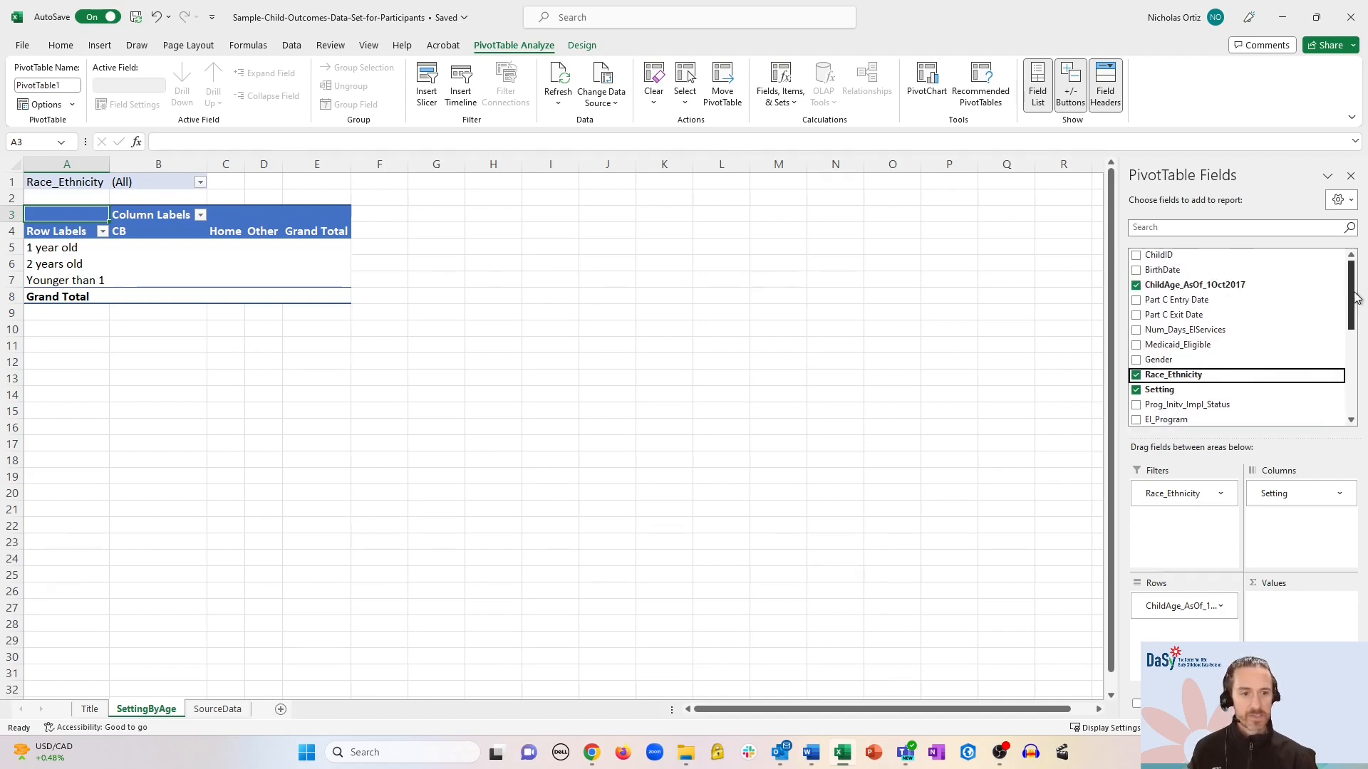
left_click_drag(1177, 391, 1312, 611)
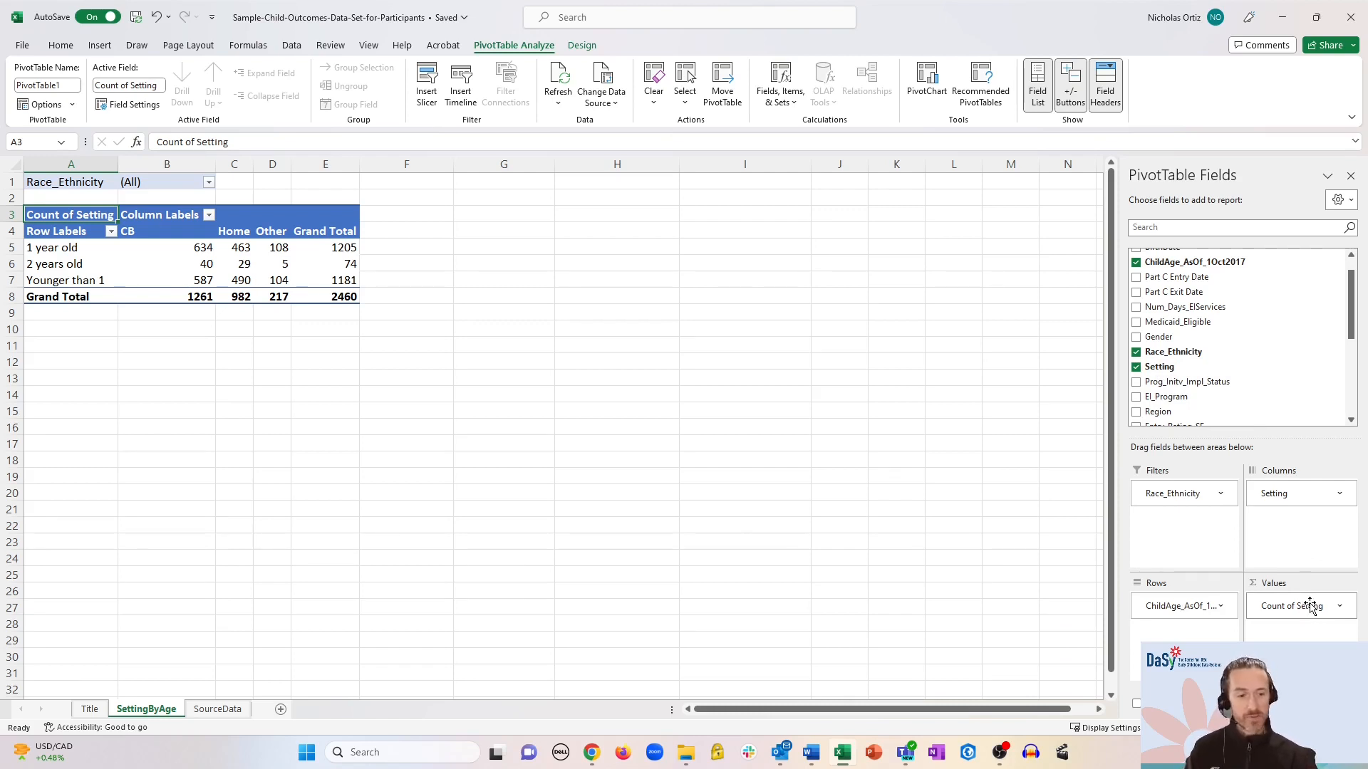
left_click_drag(1303, 609, 988, 520)
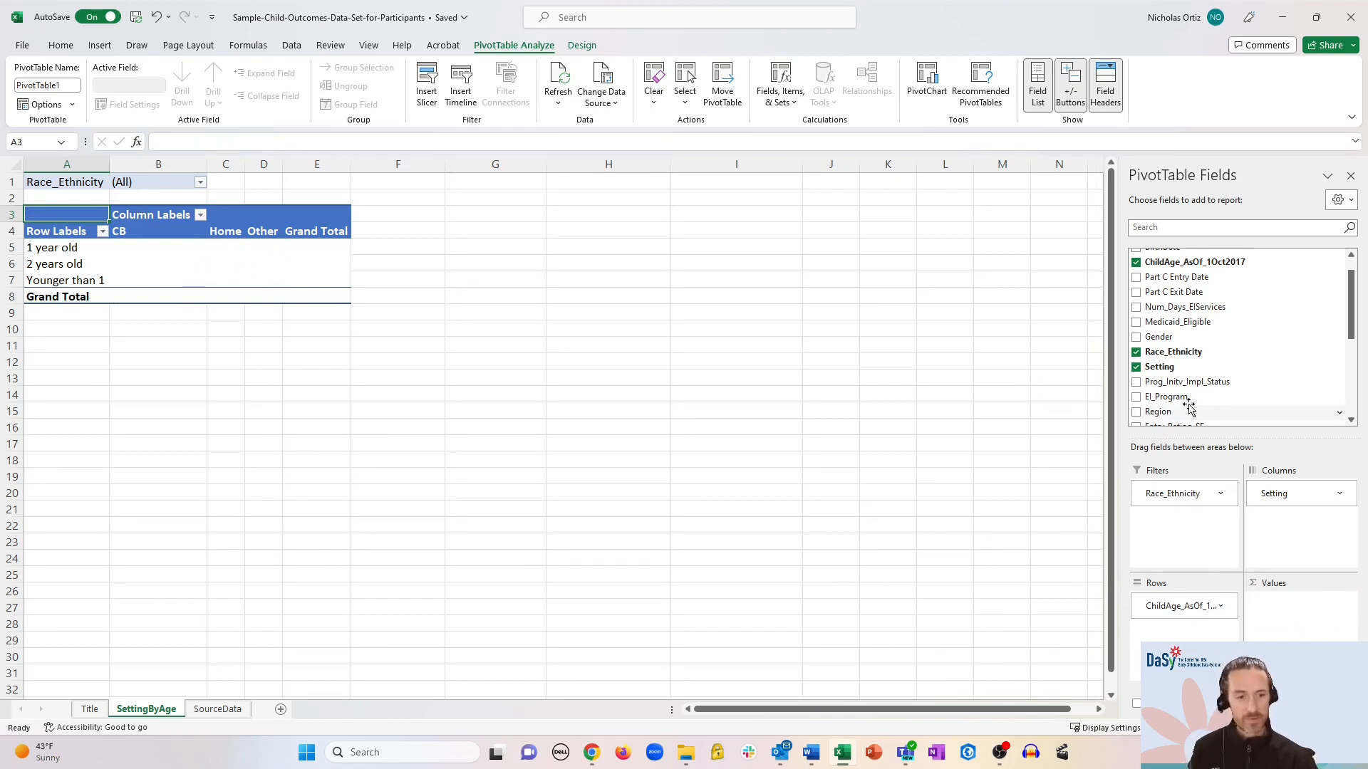
left_click_drag(1152, 372, 1301, 607)
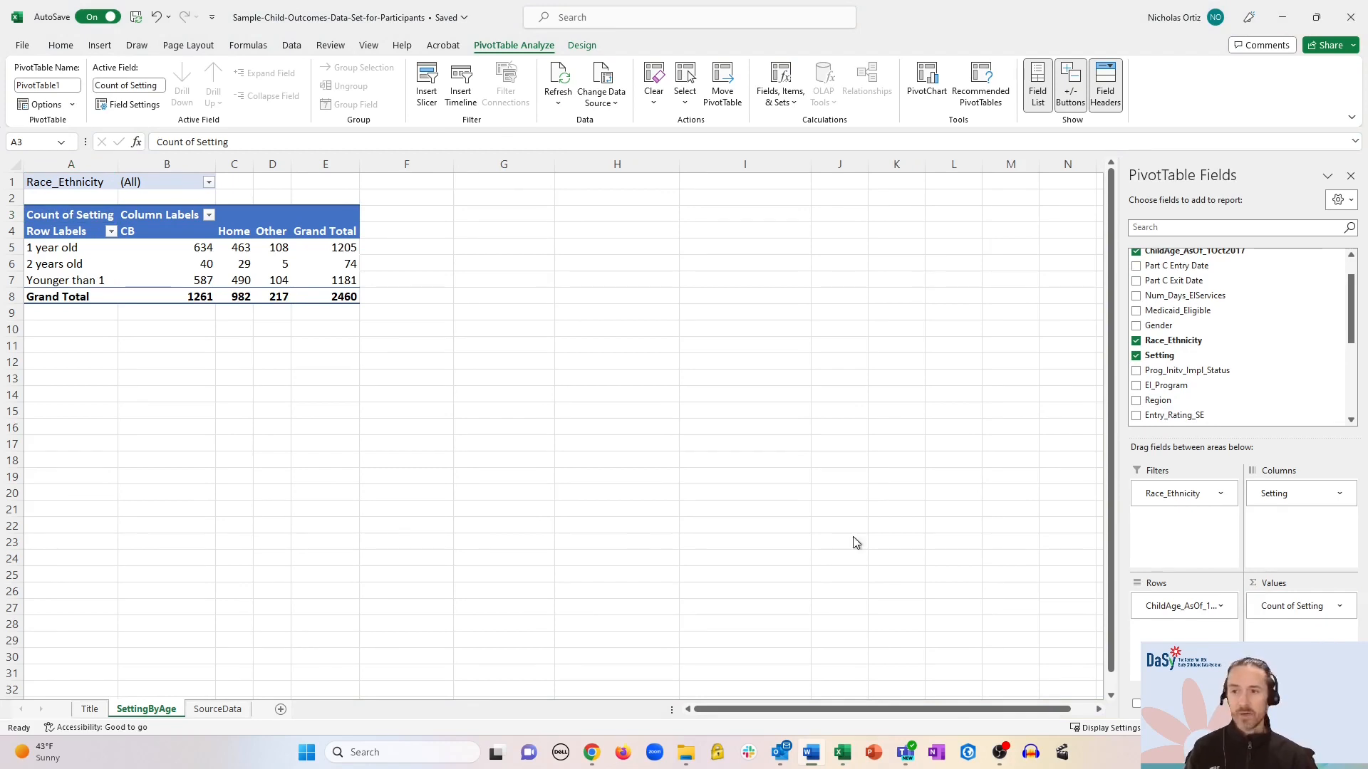
Filter the PivotTable by Race_Ethnicity to show only NatHaw_OthPacIslndr
left_click(209, 183)
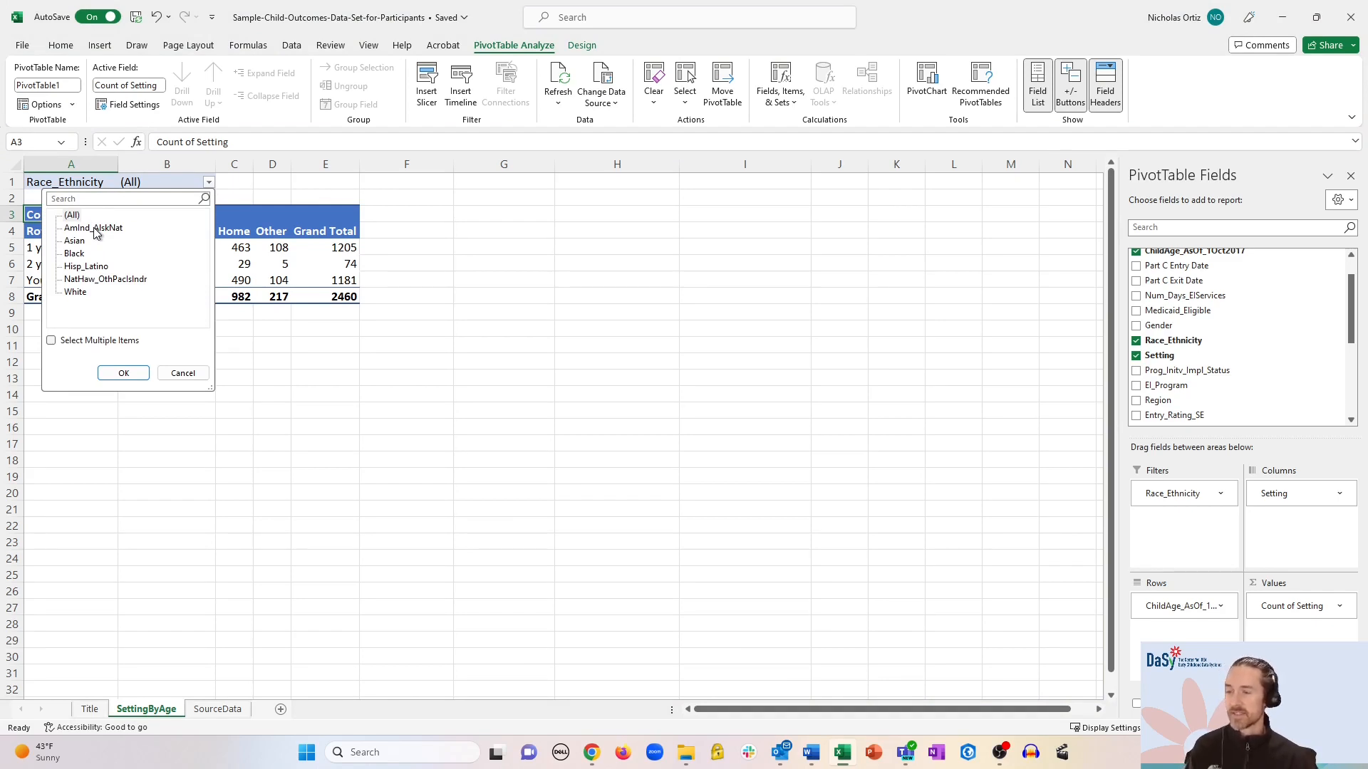
left_click(108, 280)
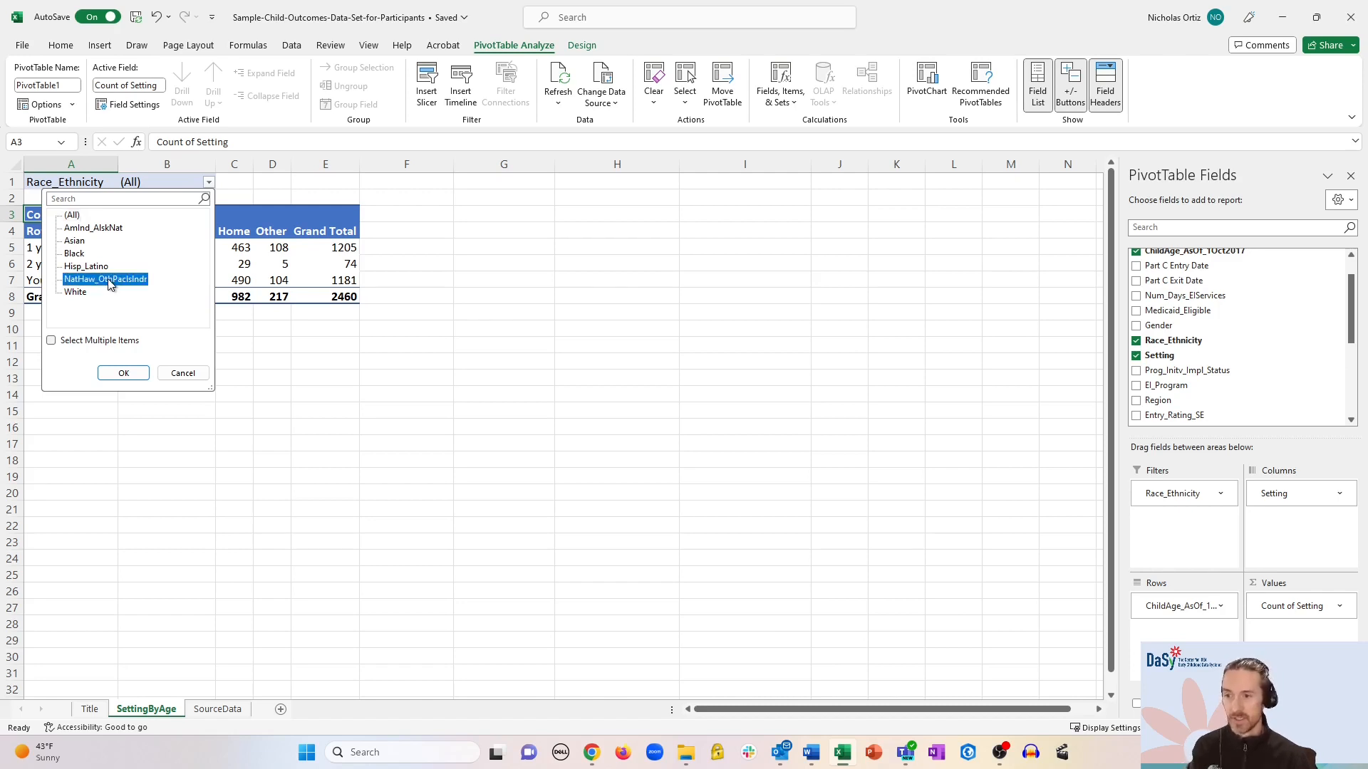
left_click(107, 374)
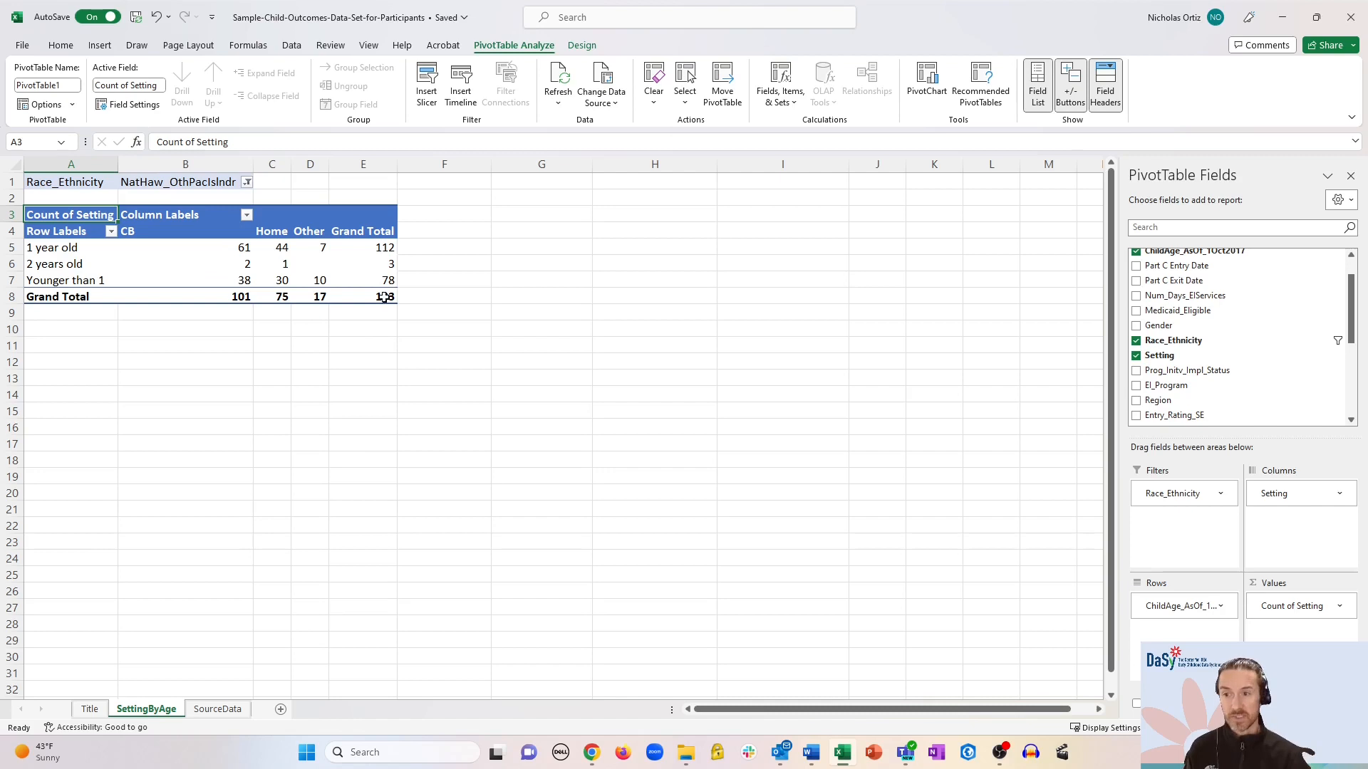
Enable multiple item selection in the Race_Ethnicity report filter and set it to include all categories
left_click(246, 183)
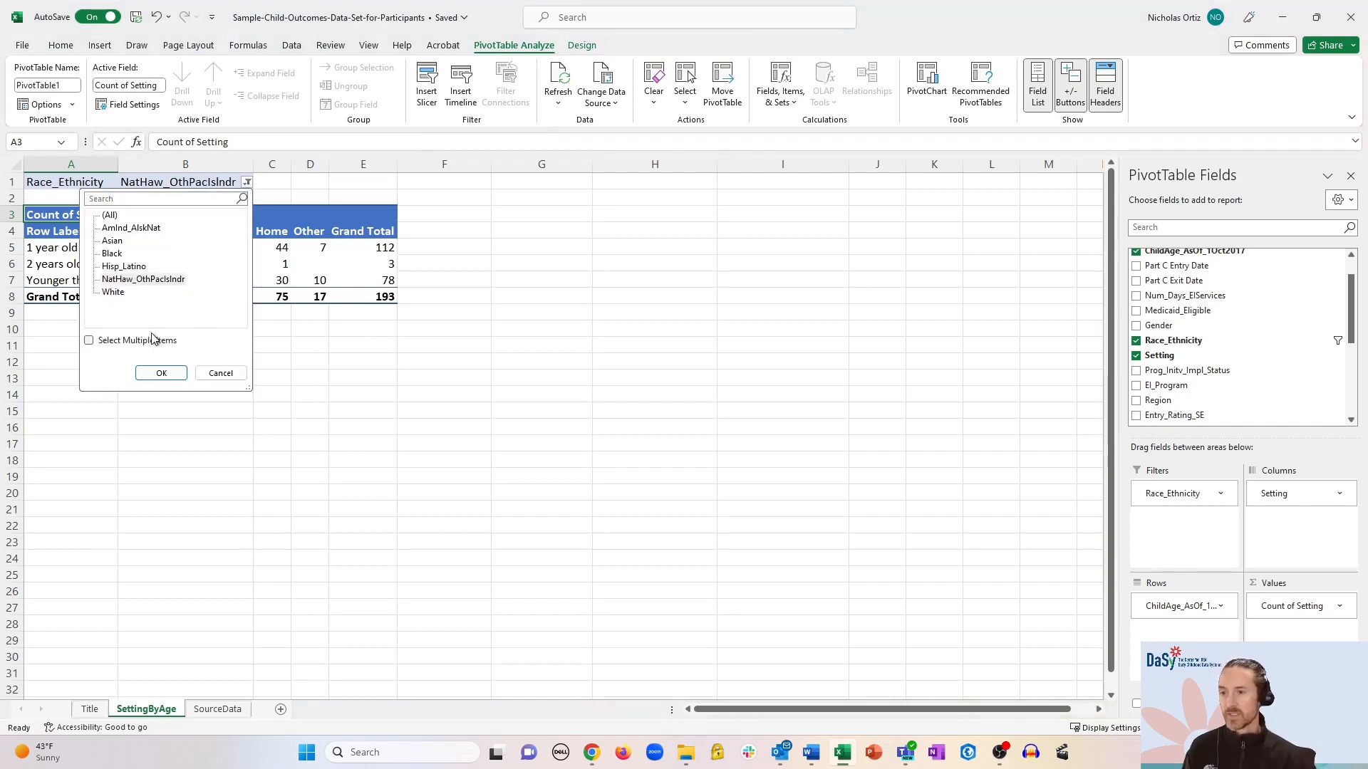
left_click(89, 341)
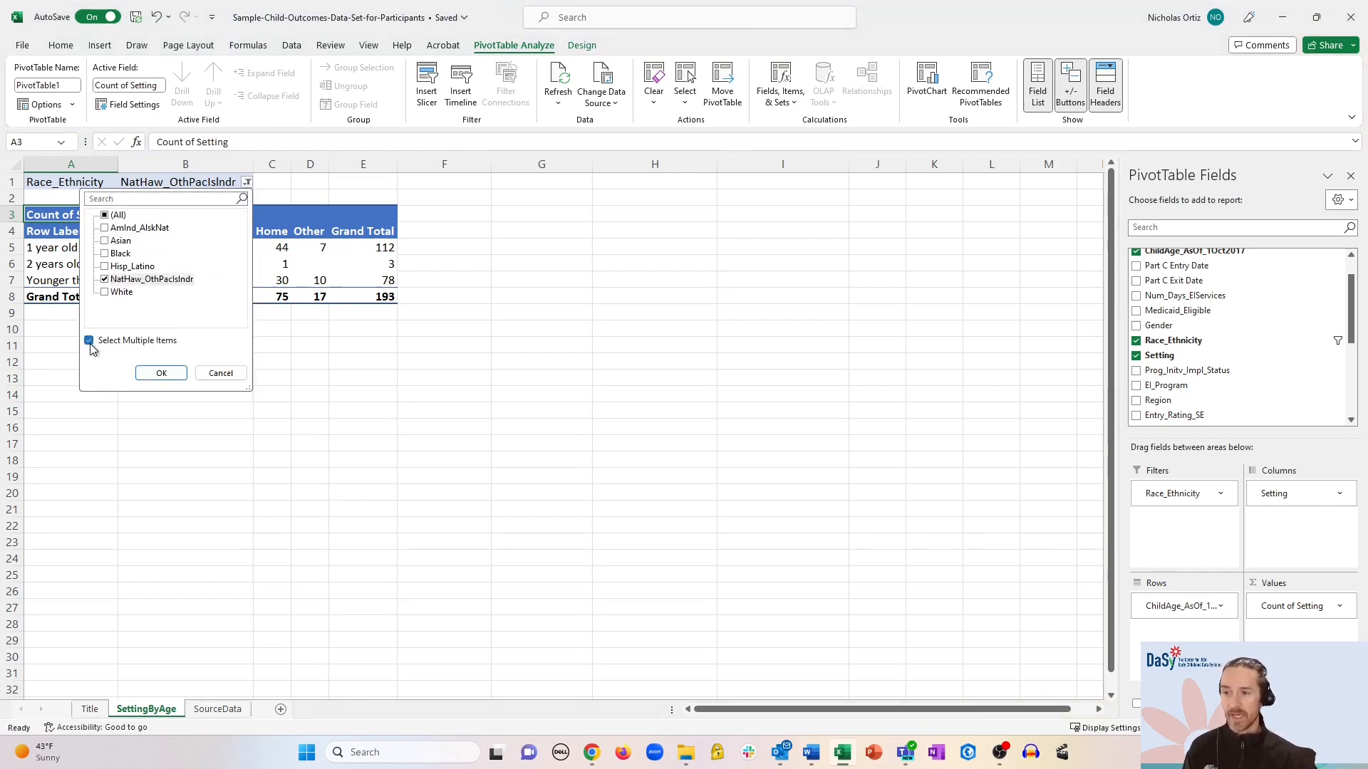
left_click(106, 242)
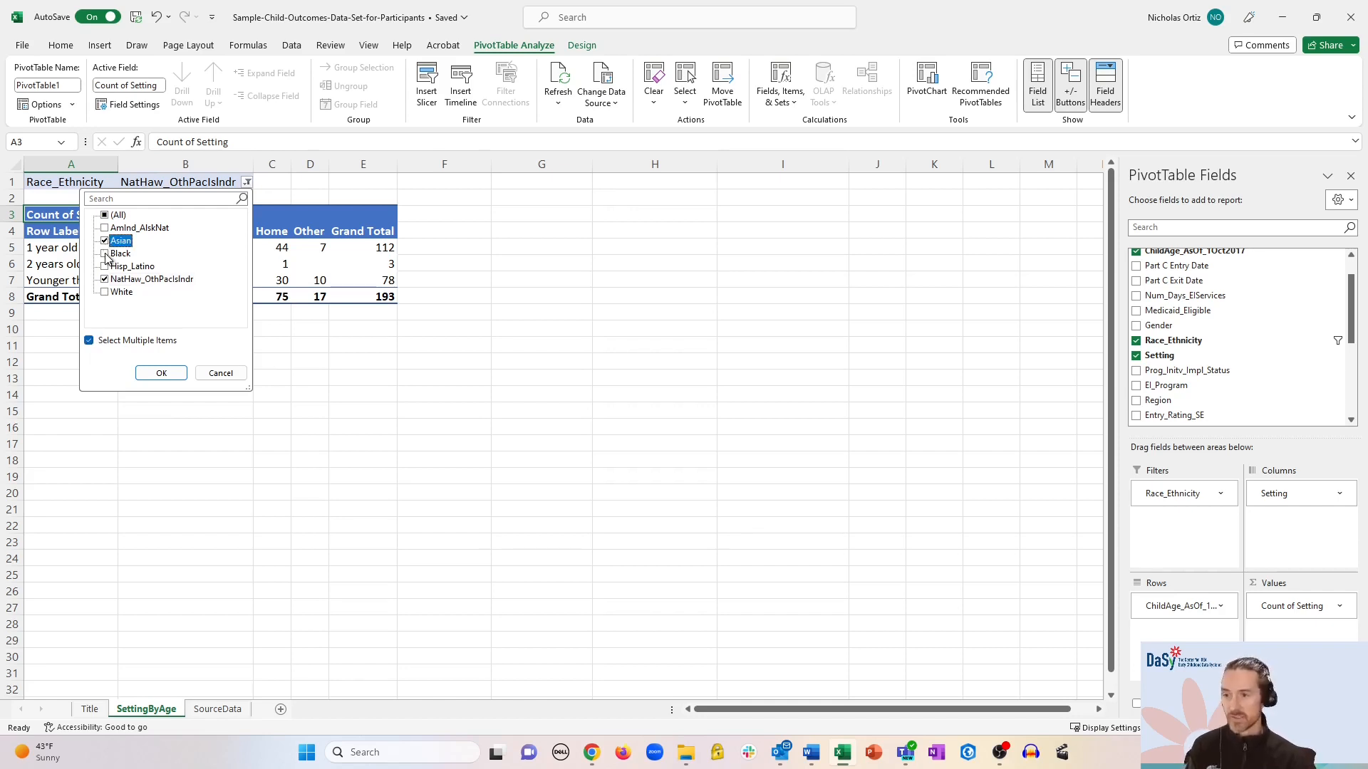
left_click(106, 254)
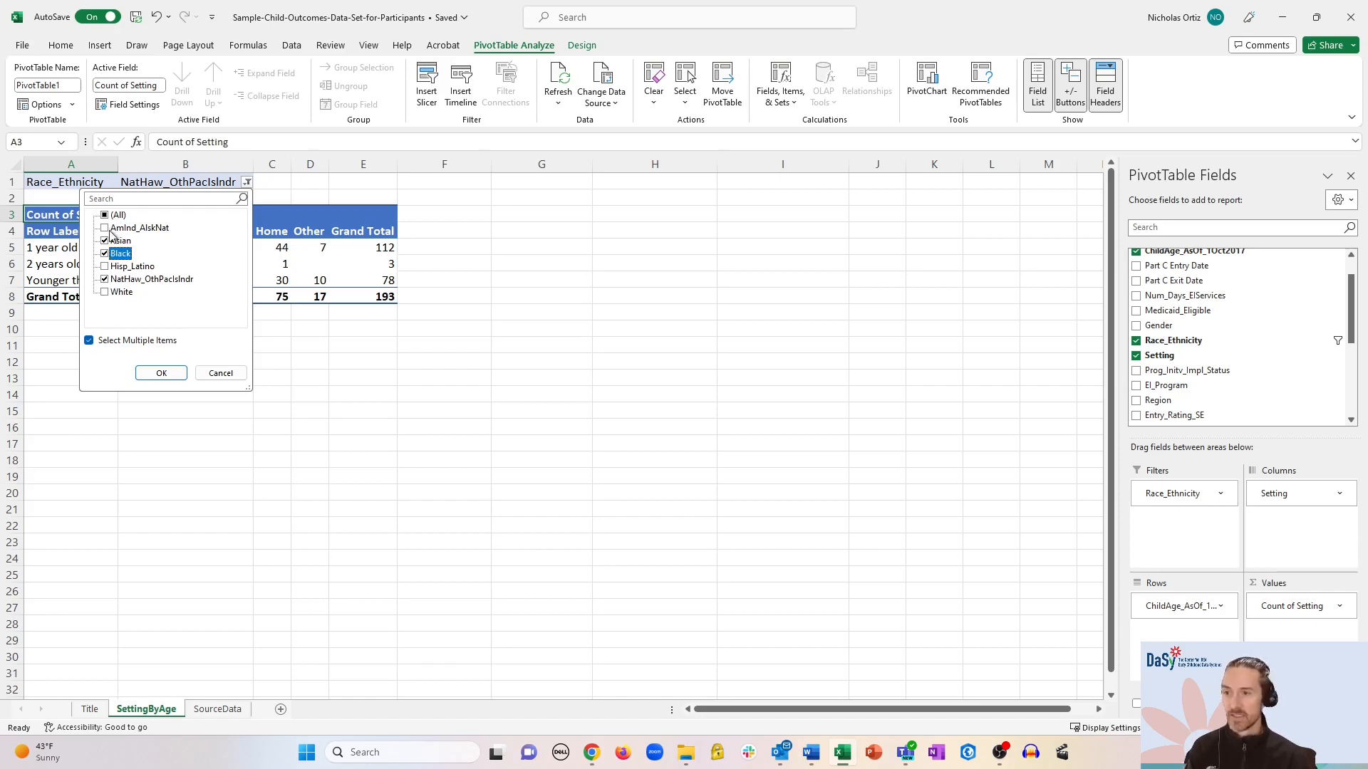
left_click(105, 216)
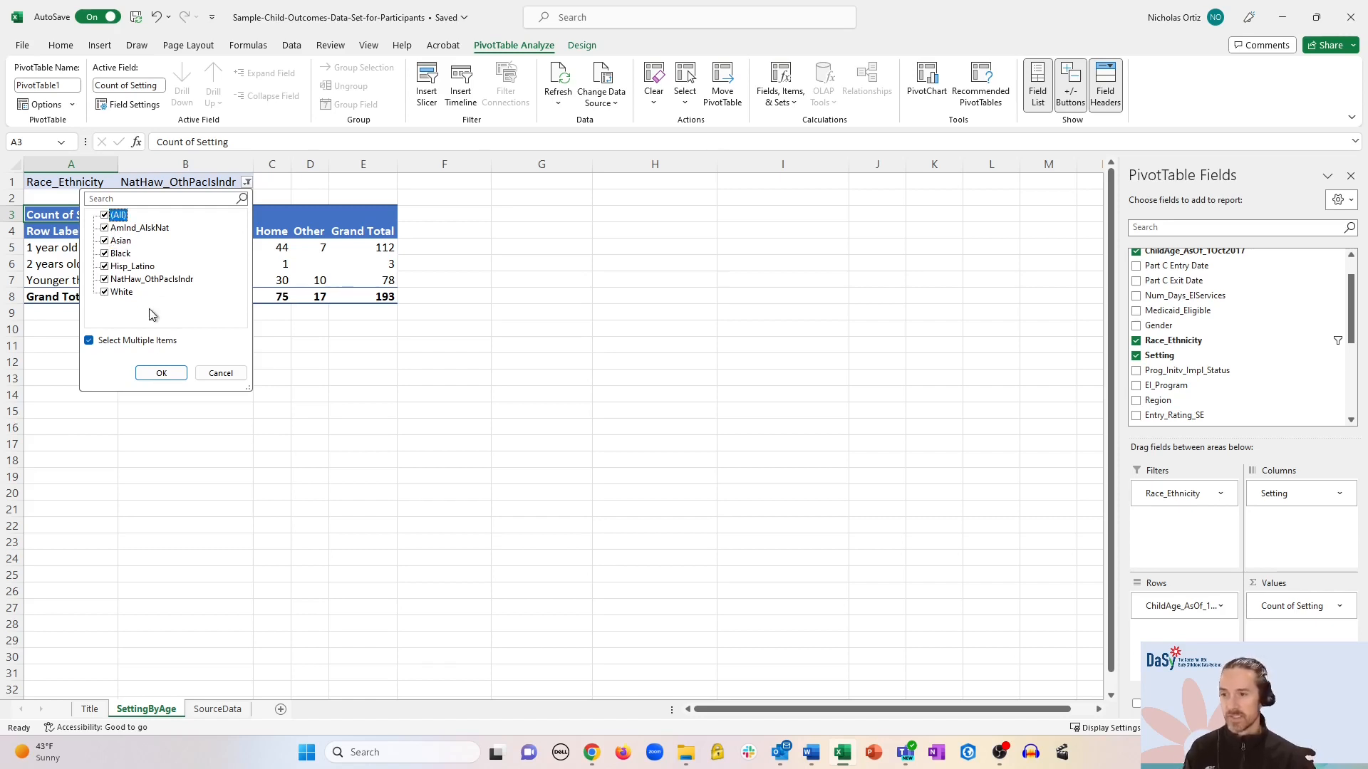
left_click(152, 375)
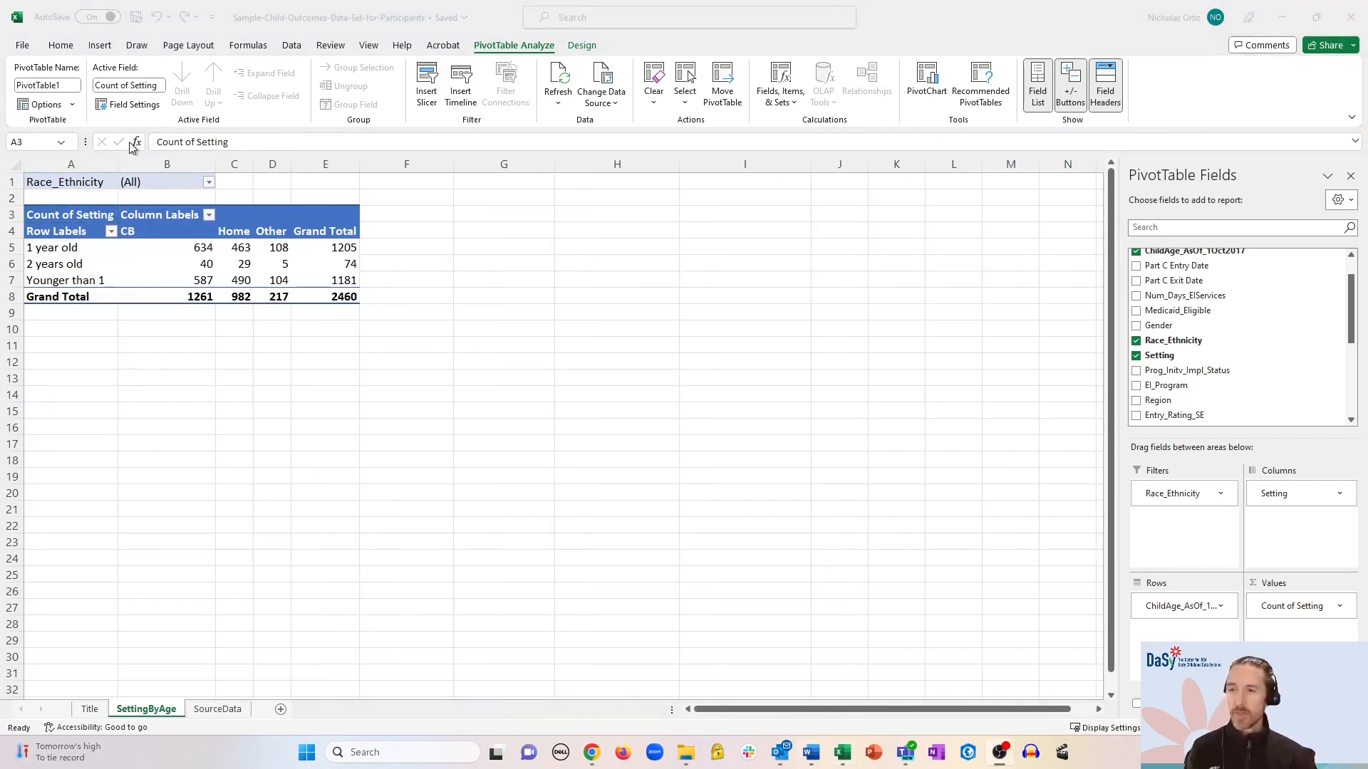
Copy the entire PivotTable with its report filter and paste a duplicate below it at cell A12
left_click(329, 323)
left_click_drag(333, 295, 61, 180)
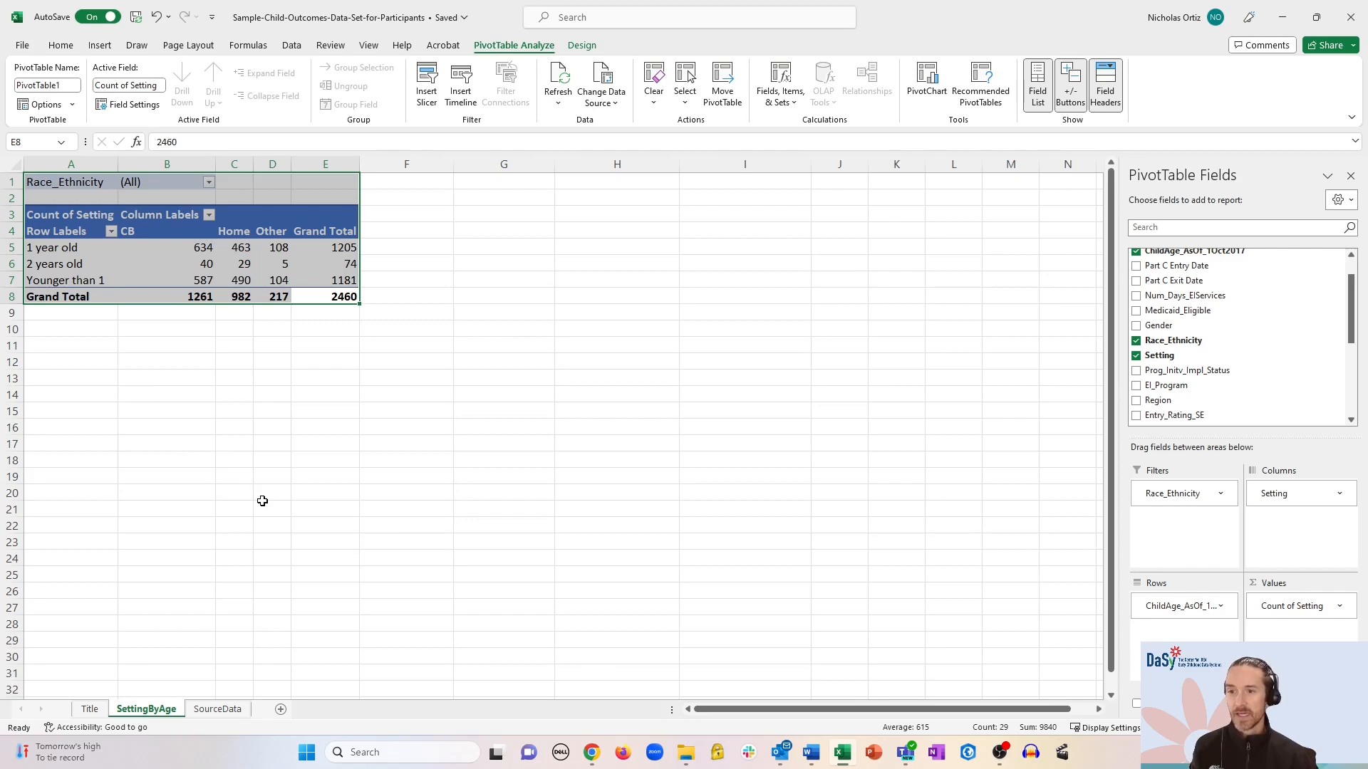
key("ctrl+c")
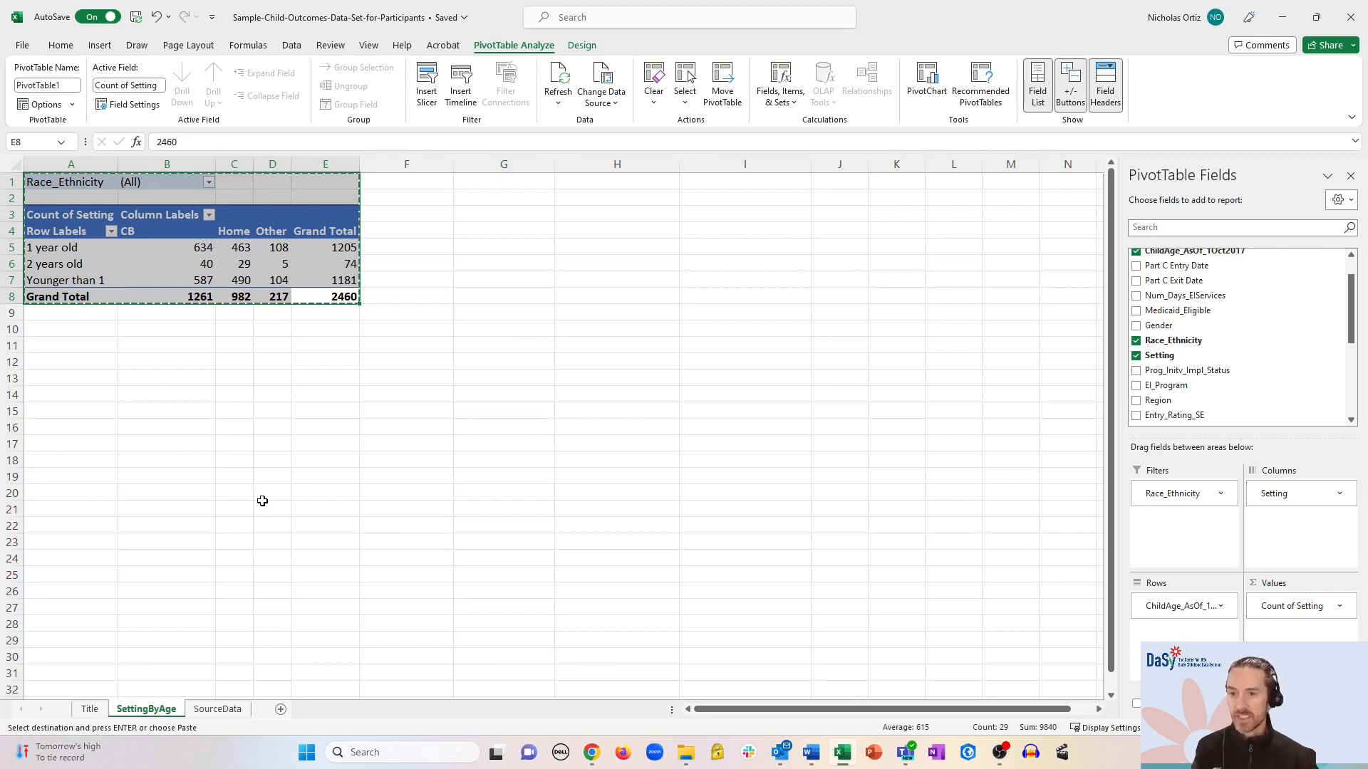
left_click(67, 363)
key("ctrl+v")
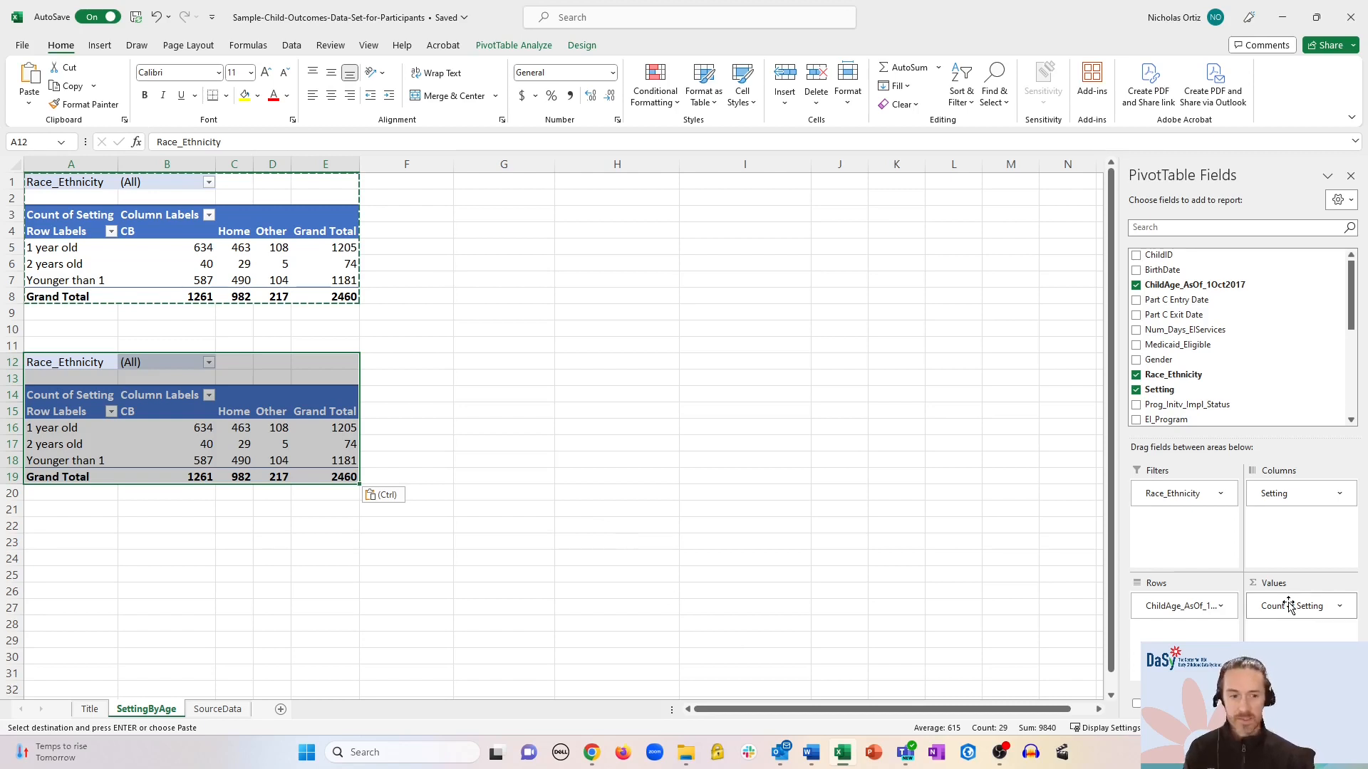
In the duplicate PivotTable, replace Setting with Gender as the column field and show the count of Gender as values
left_click_drag(1290, 605, 987, 542)
left_click_drag(1278, 508, 987, 493)
left_click_drag(1180, 362, 1295, 517)
left_click_drag(1177, 364, 1266, 620)
left_click(457, 361)
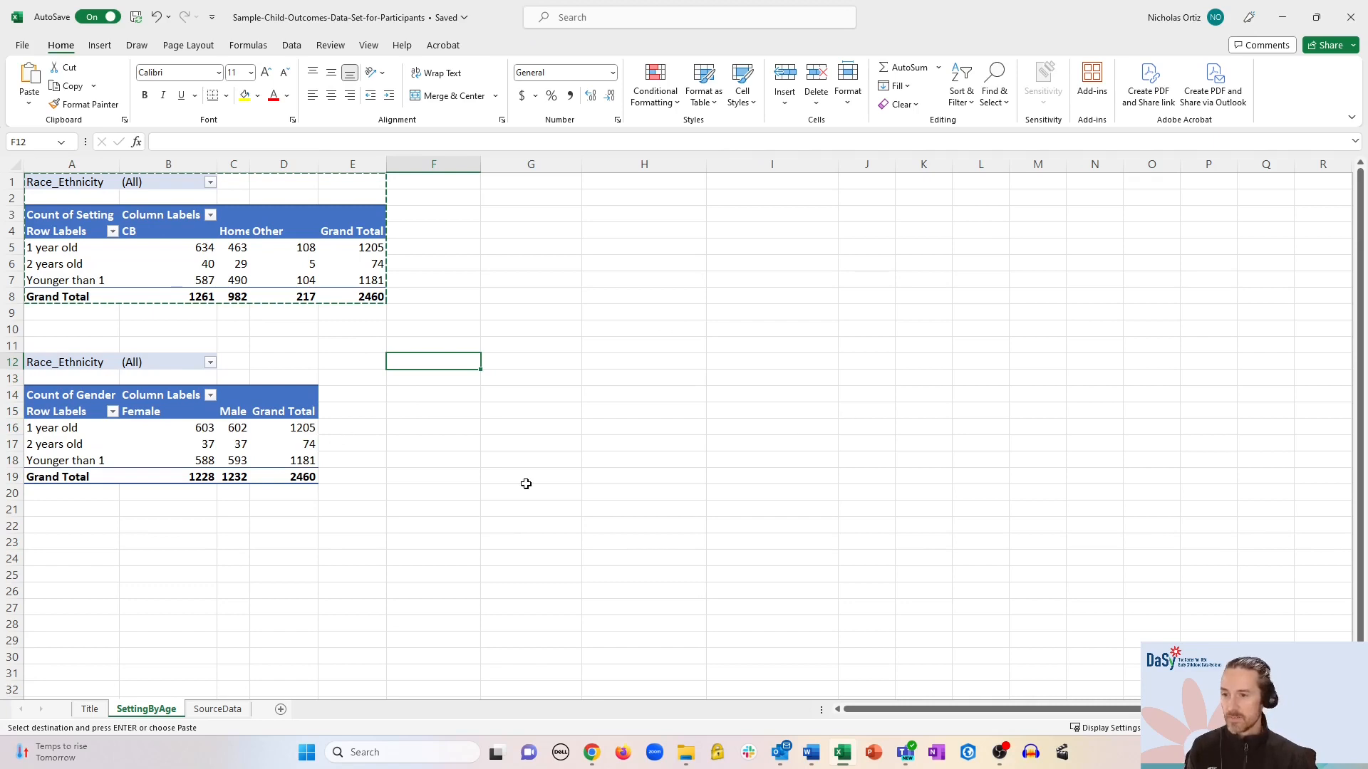
Undo the edits back through the duplicate PivotTable and the change of the Race_Ethnicity filter to all categories
key("Home")
key("ctrl+v")
key("ctrl+z")
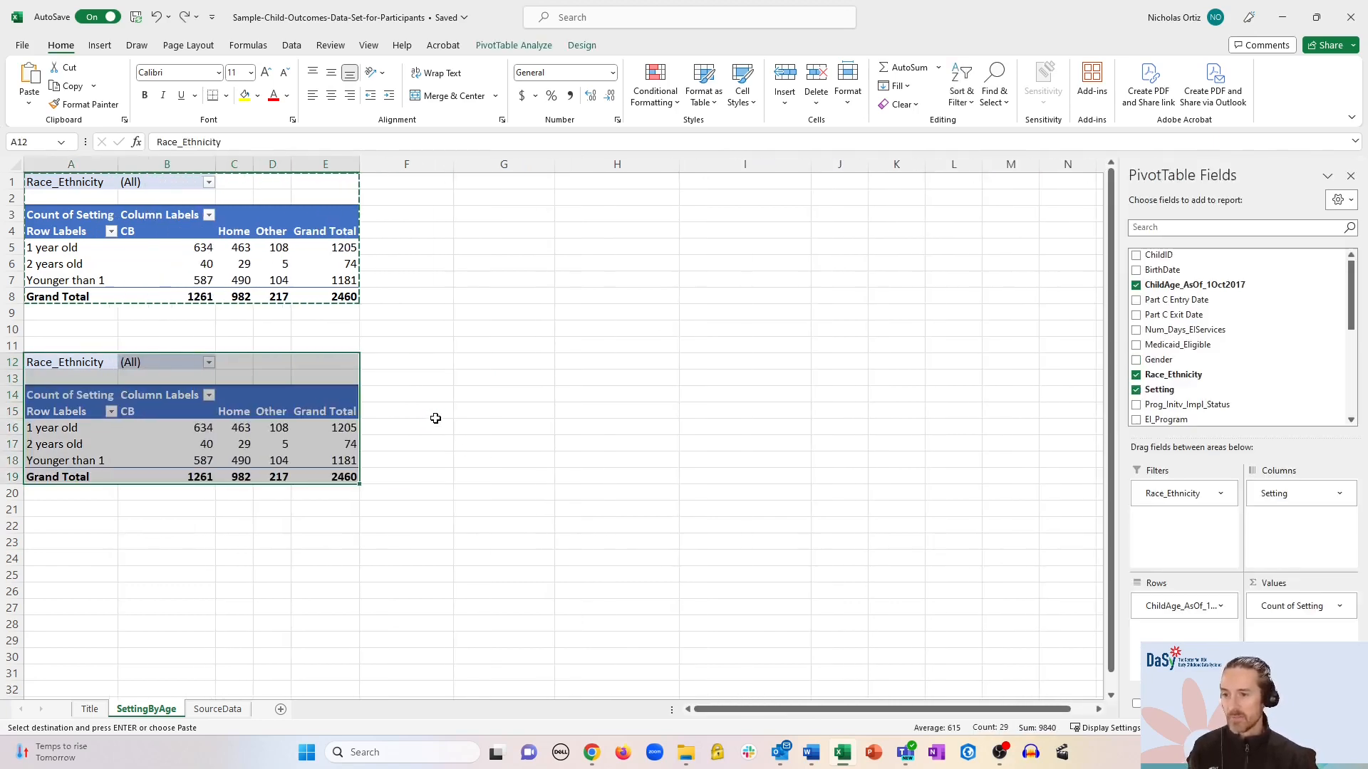
key("ctrl+z")
key("ctrl+z")
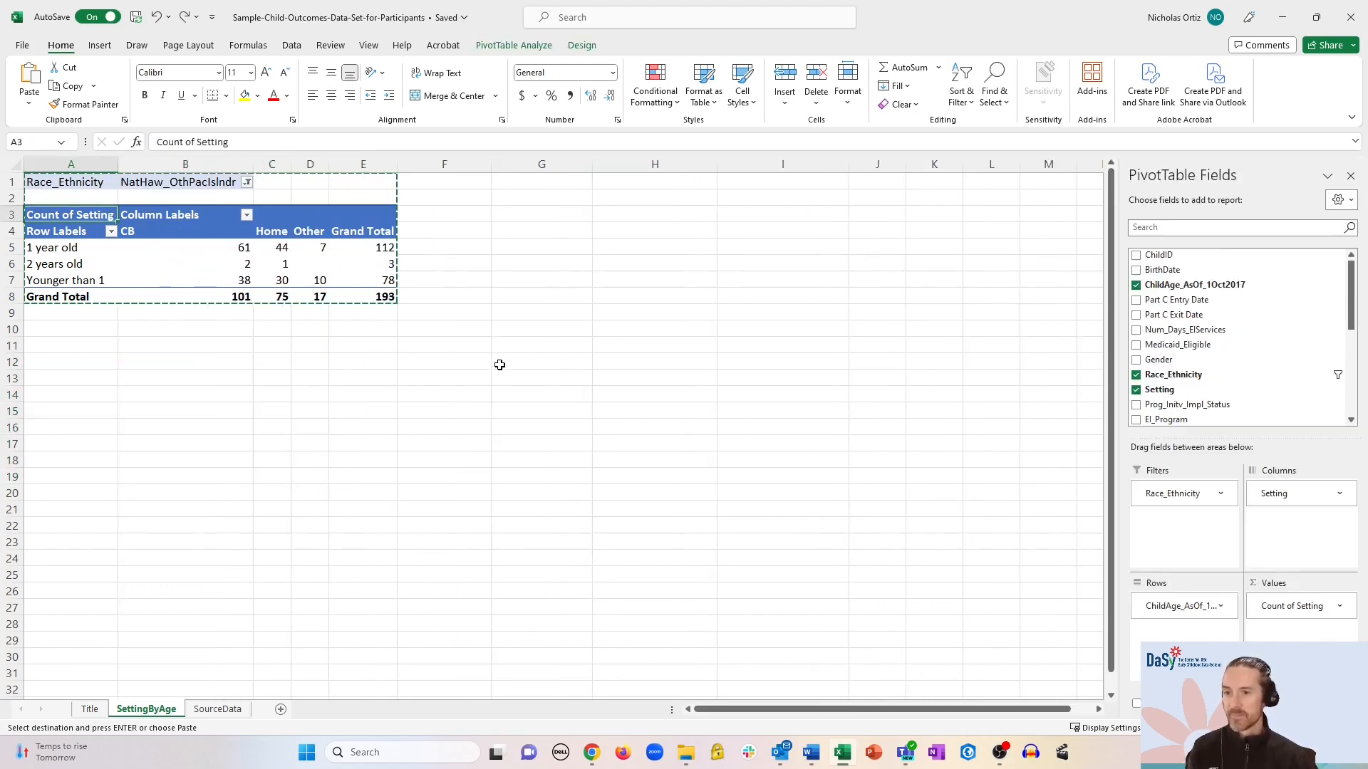
left_click(493, 362)
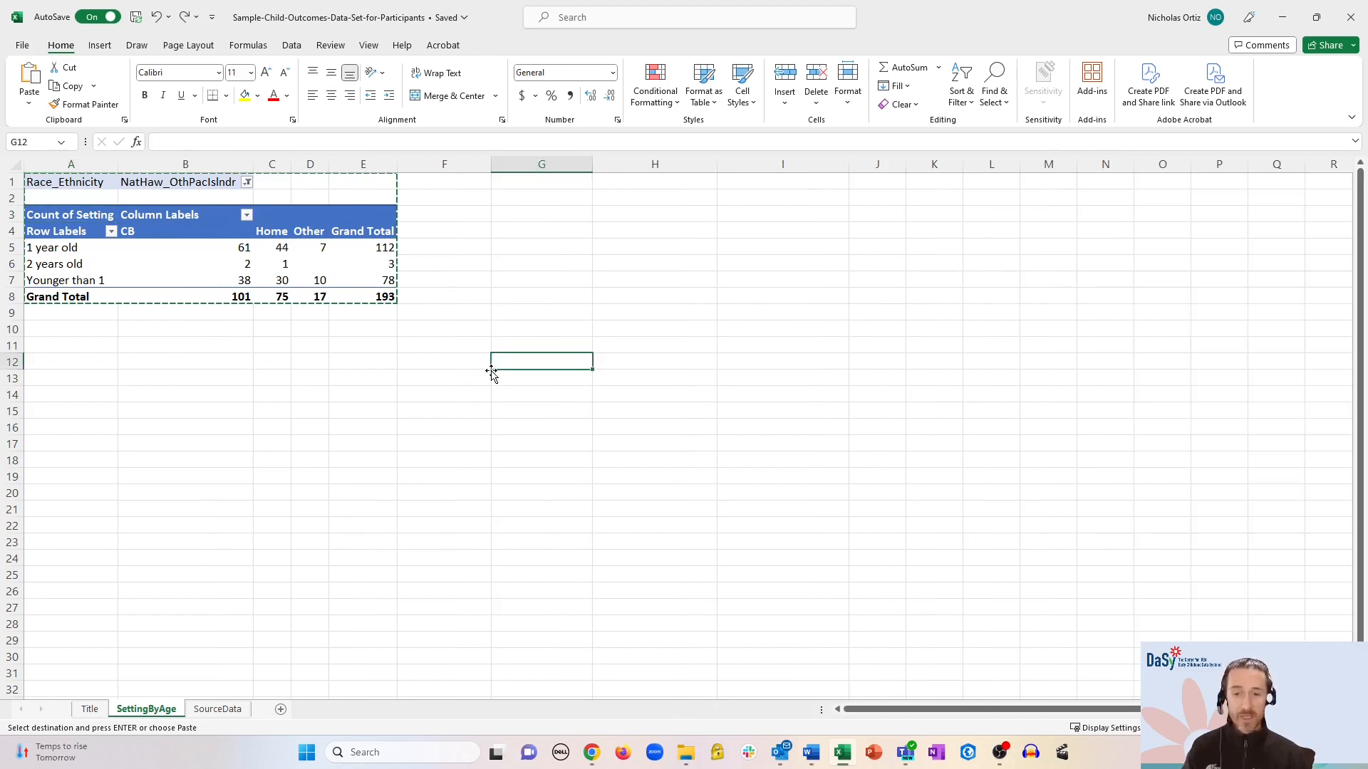